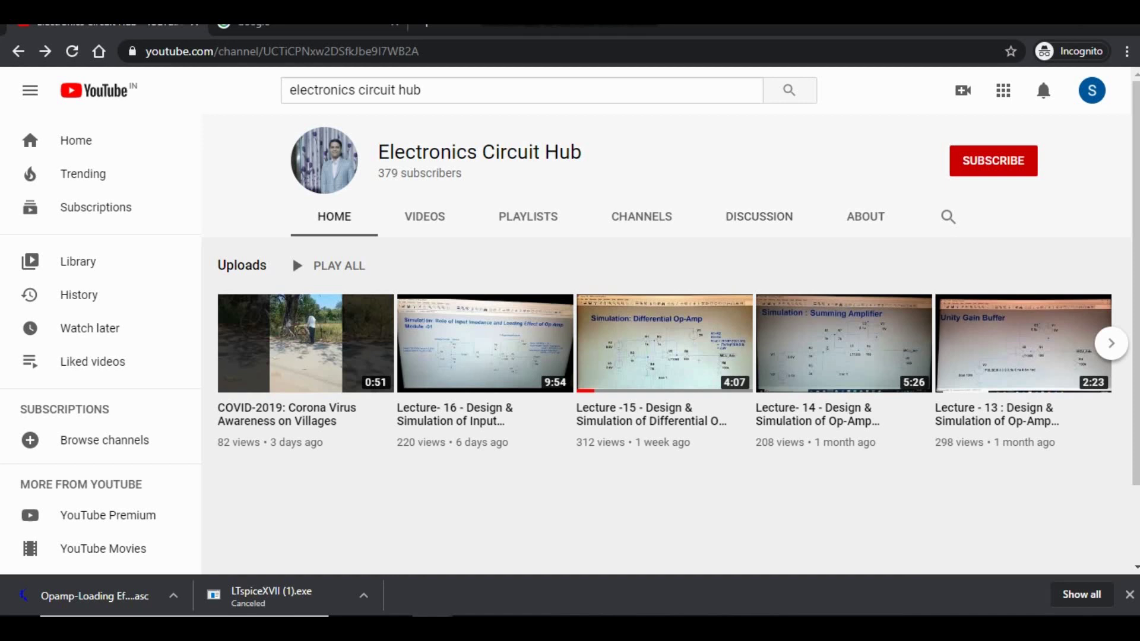
- Subscribe to the Electronics Circuit Hub channel with notifications set to All
left_click(992, 160)
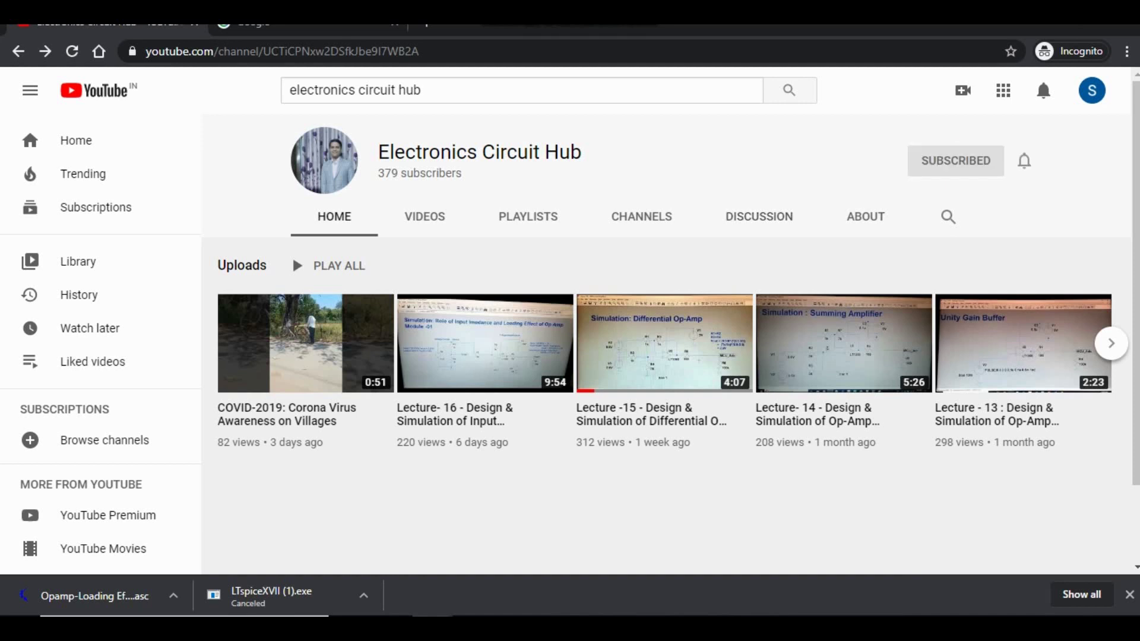
left_click(1023, 160)
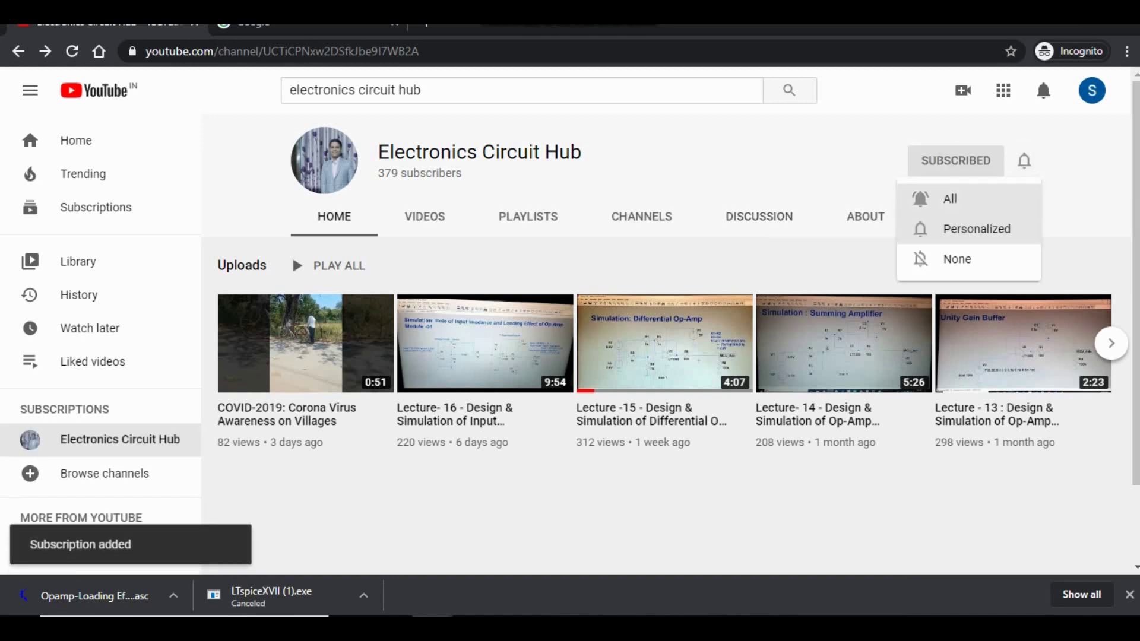
left_click(950, 198)
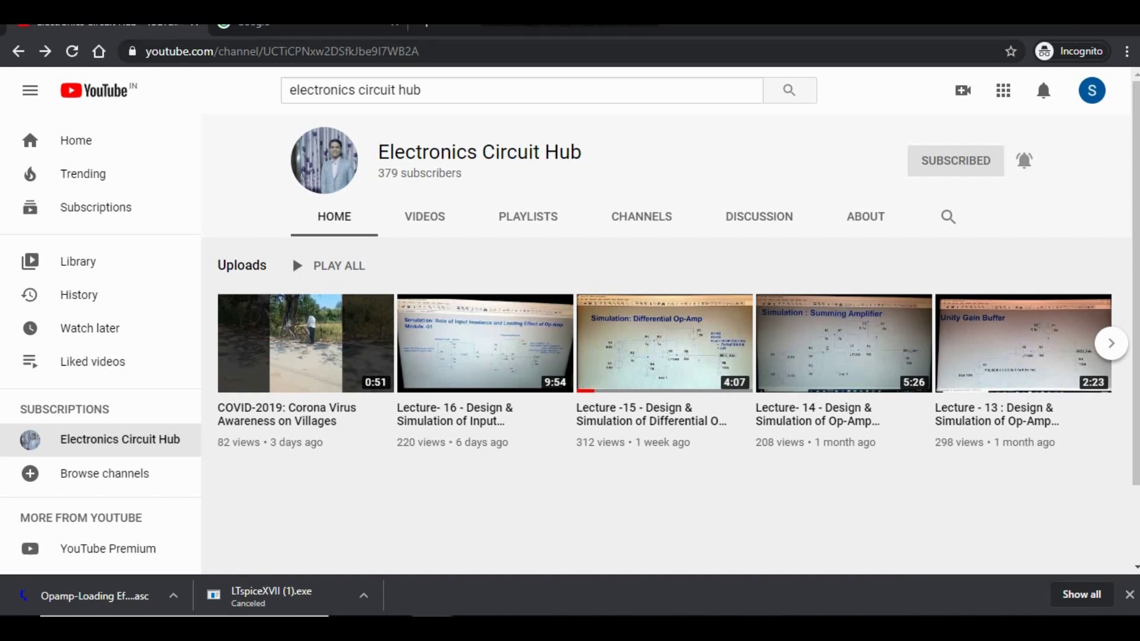
- Search Google for 'ltspice download' and scroll the Analog Devices page to Download LTspice
left_click(279, 29)
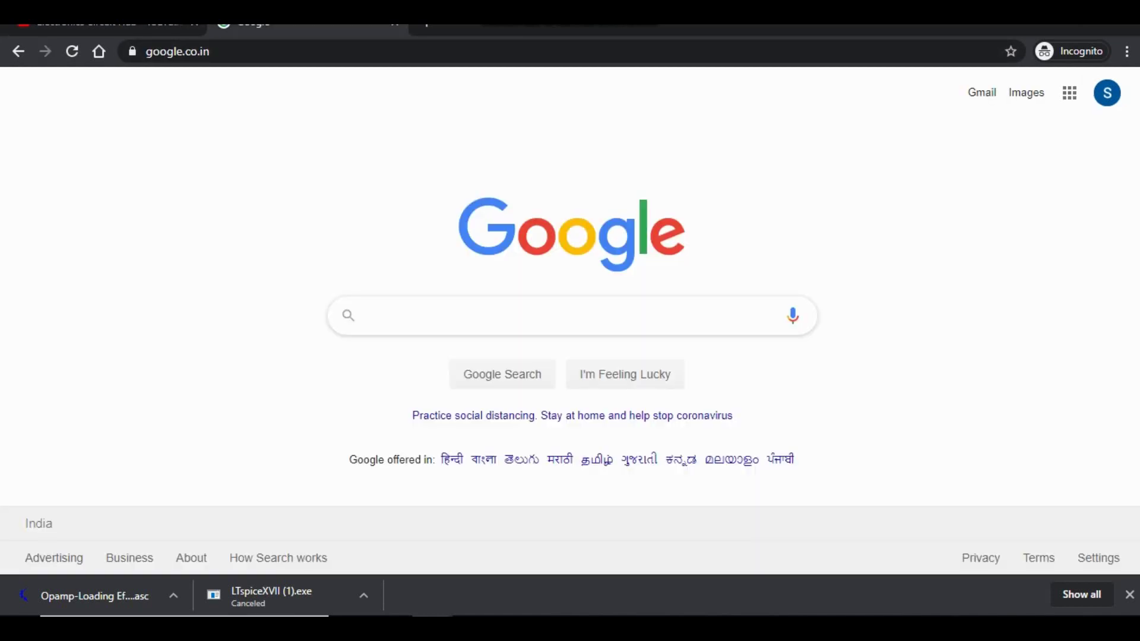
left_click(385, 315)
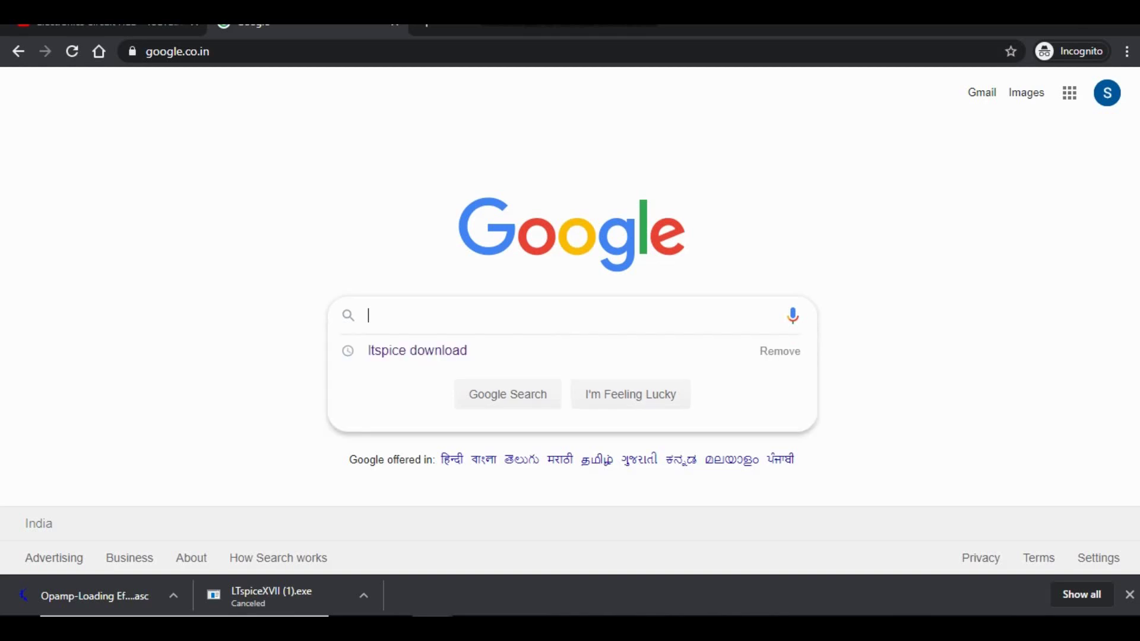
type("lt")
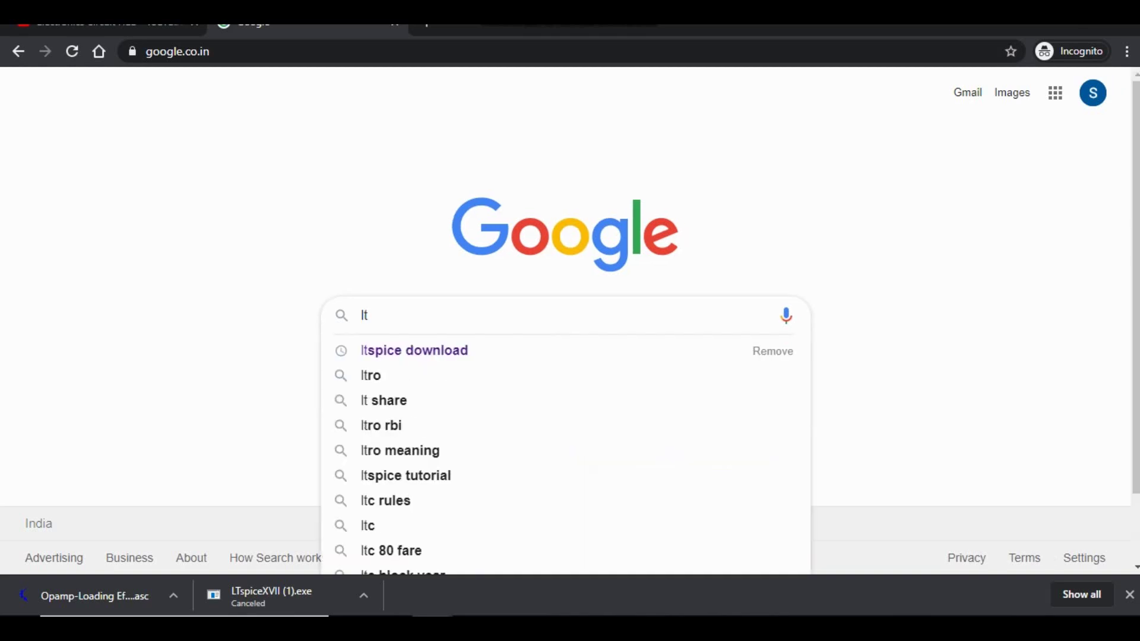
left_click(414, 350)
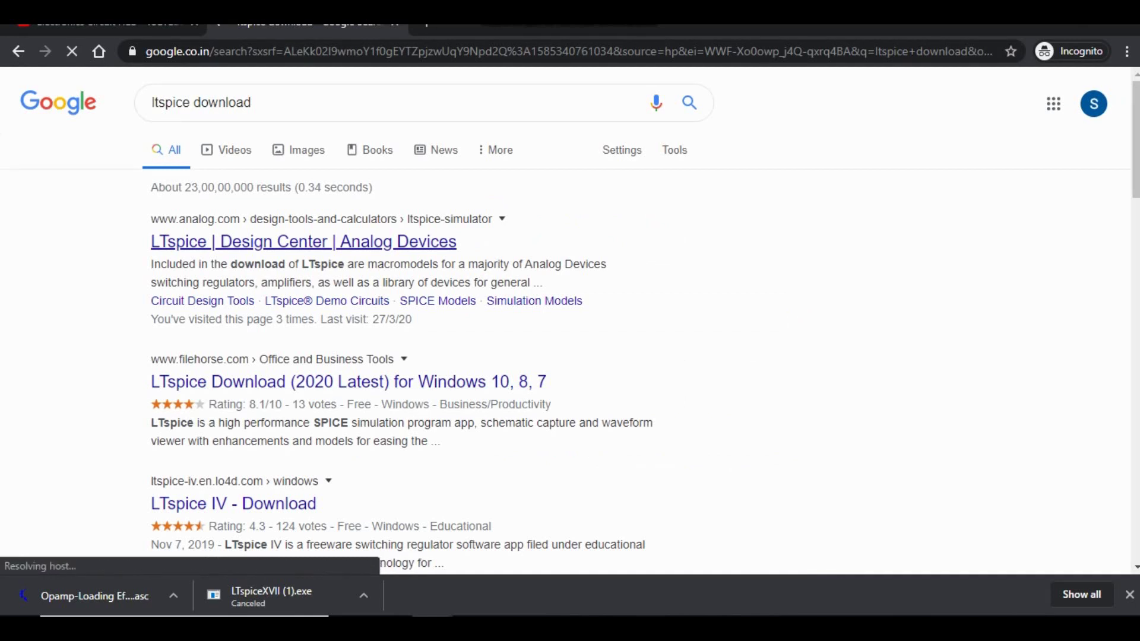
scroll(442, 385, "down", 6)
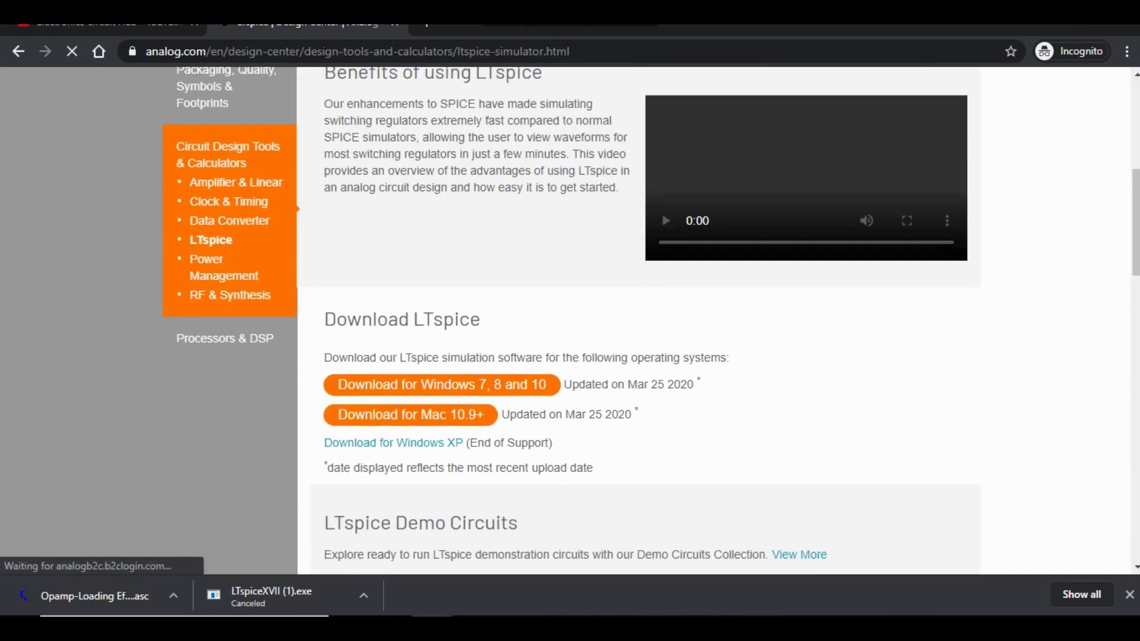
left_click_drag(337, 385, 546, 385)
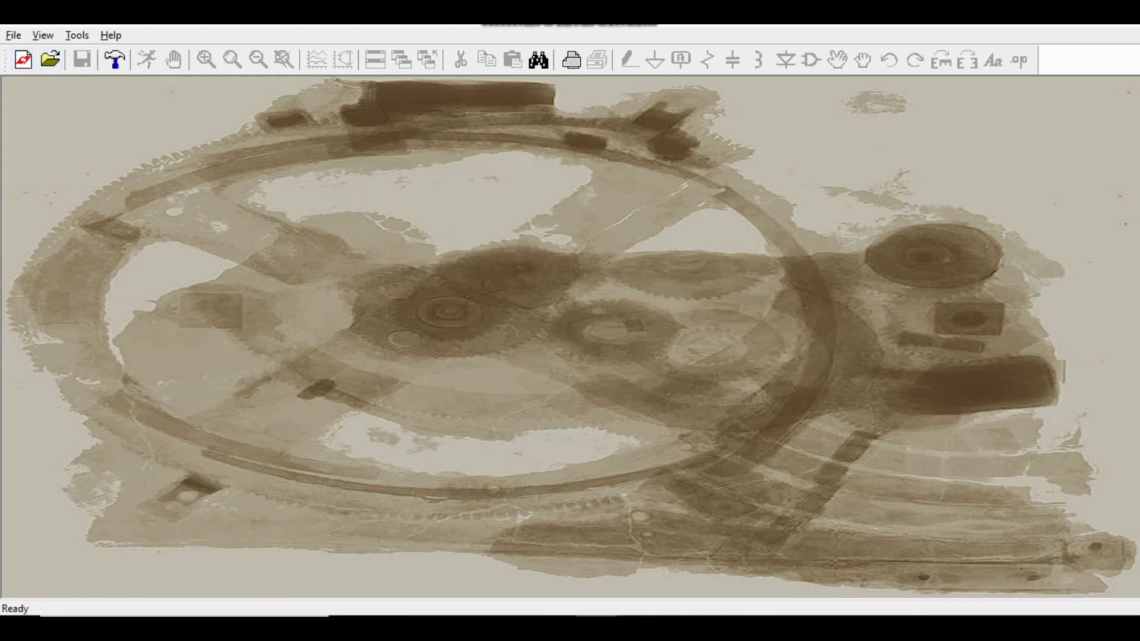
- Create a new blank schematic from the File menu
key("alt+f")
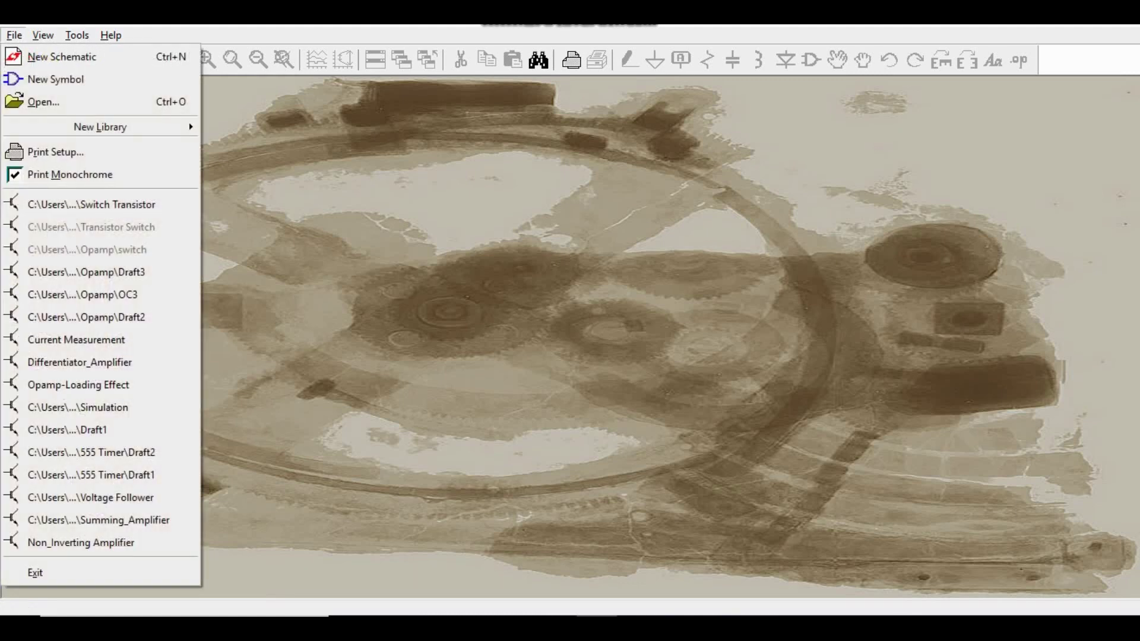
key("Down")
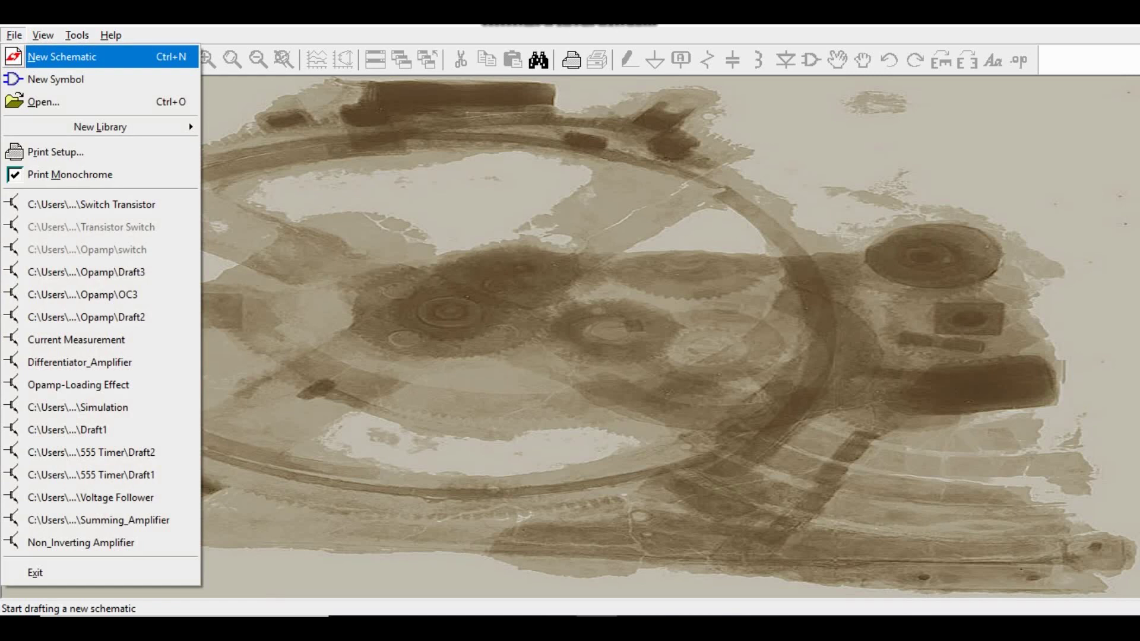
key("Return")
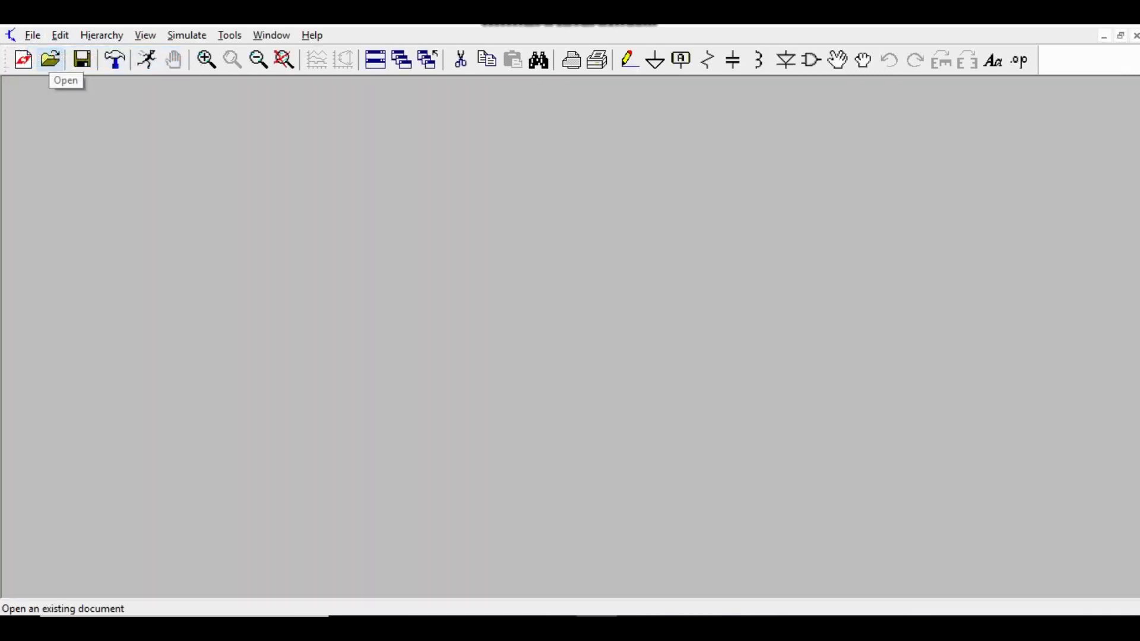
- Open Save As and enter 'Transistor switch' as the file name
key("alt+f")
key("Down")
key("Down")
key("Down")
key("Down")
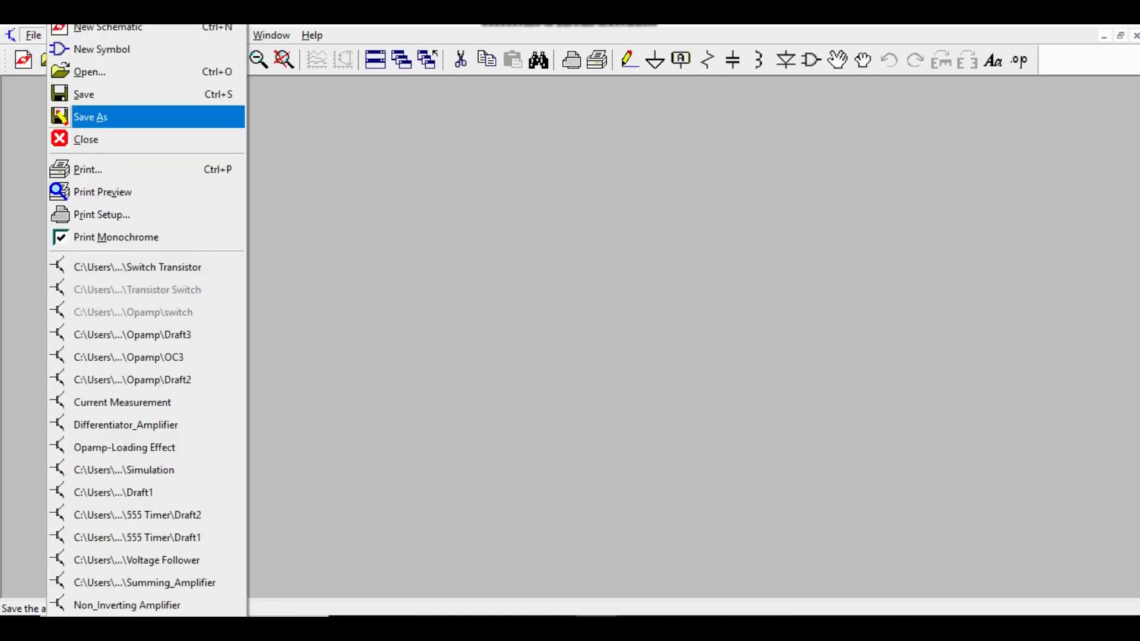
key("Return")
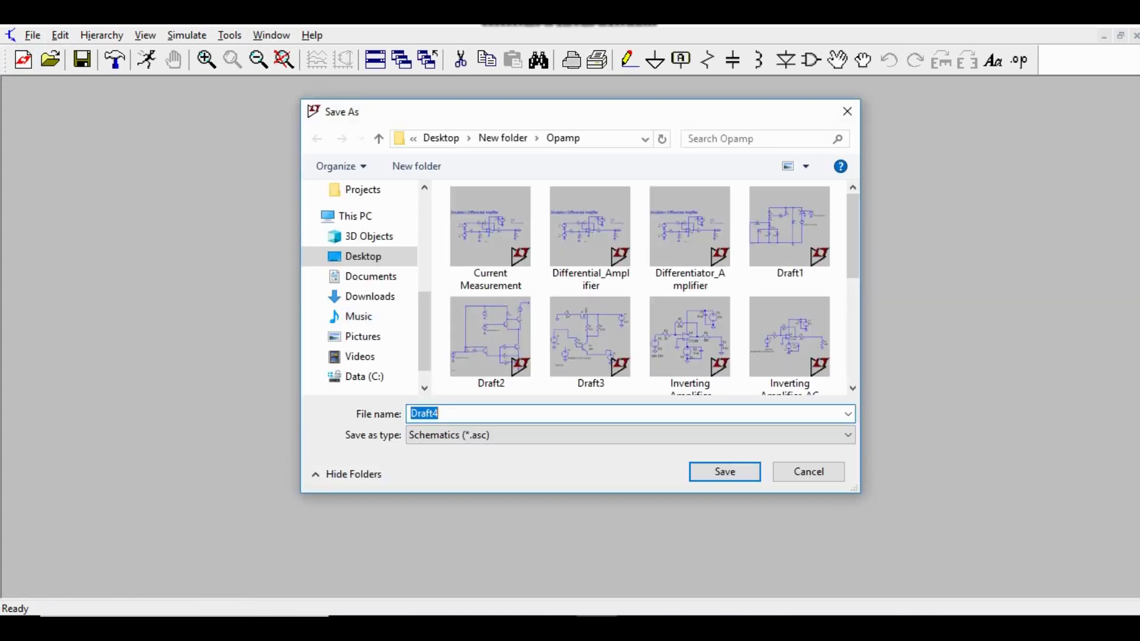
type("Transistor switch")
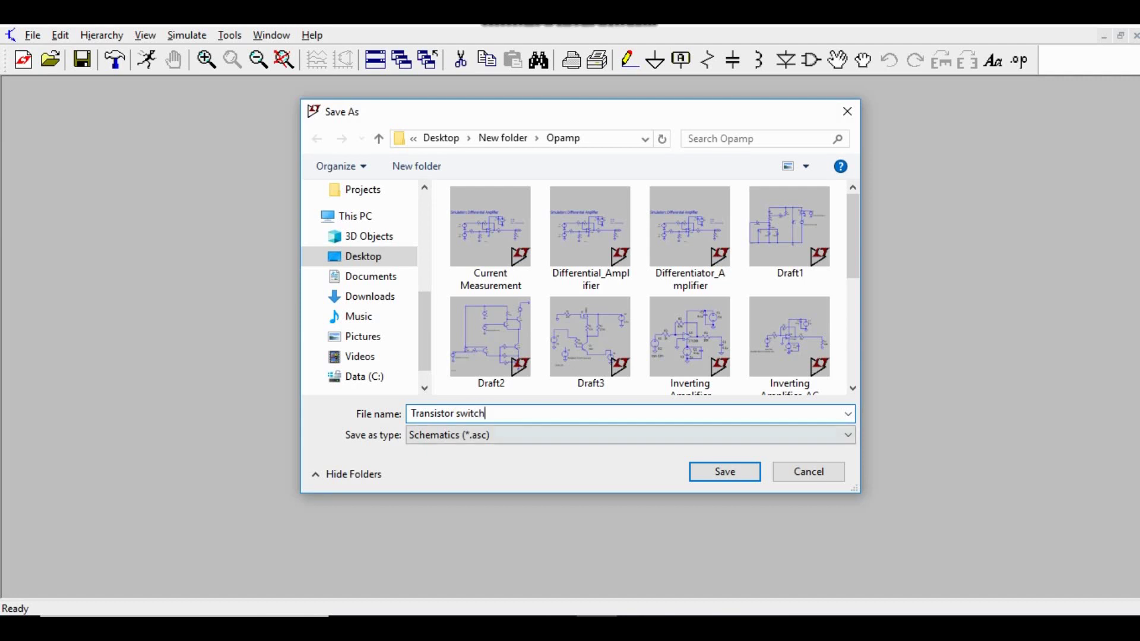
key("Tab")
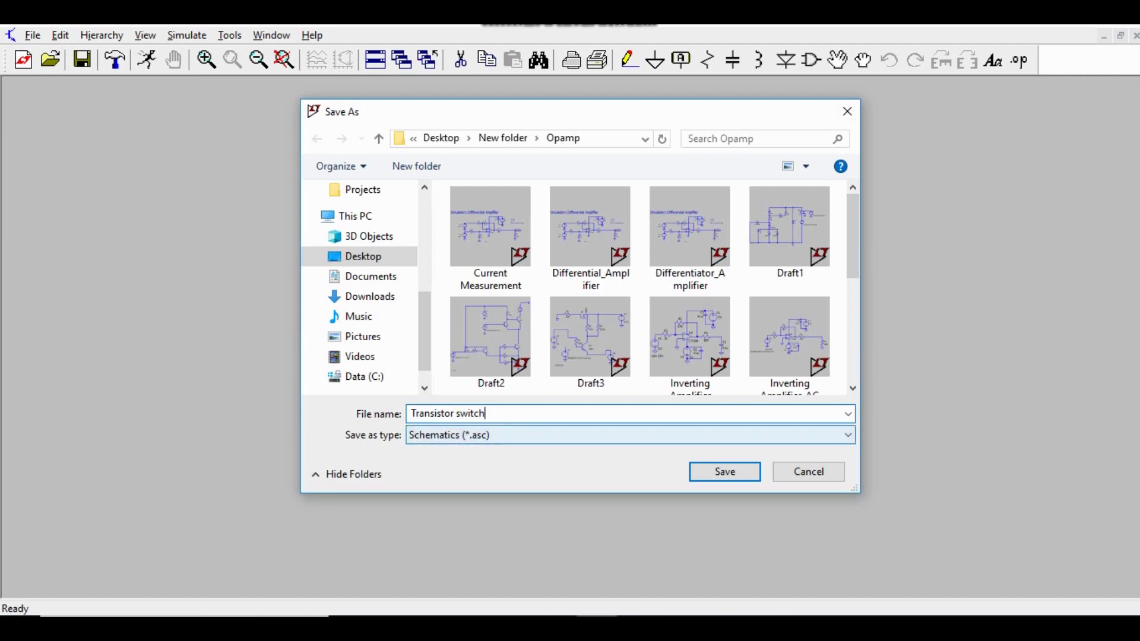
- Save the schematic as 'Transistor switch' in the Opamp folder
left_click(724, 471)
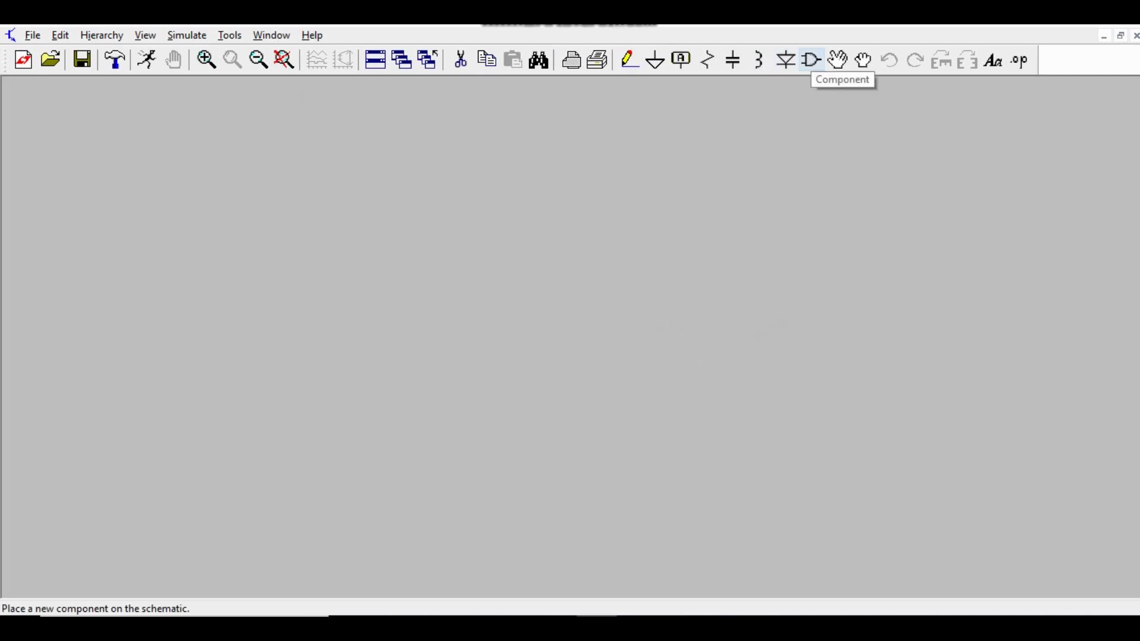
- Place voltage sources V1 on the left and V2 on the right
left_click(811, 59)
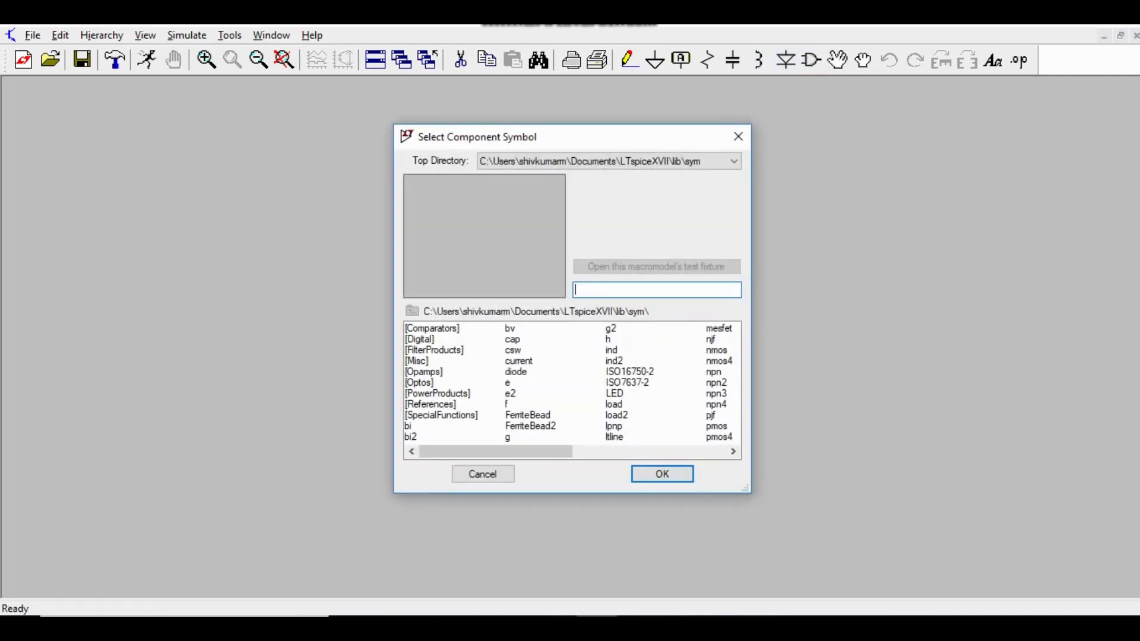
scroll(572, 383, "down", 3)
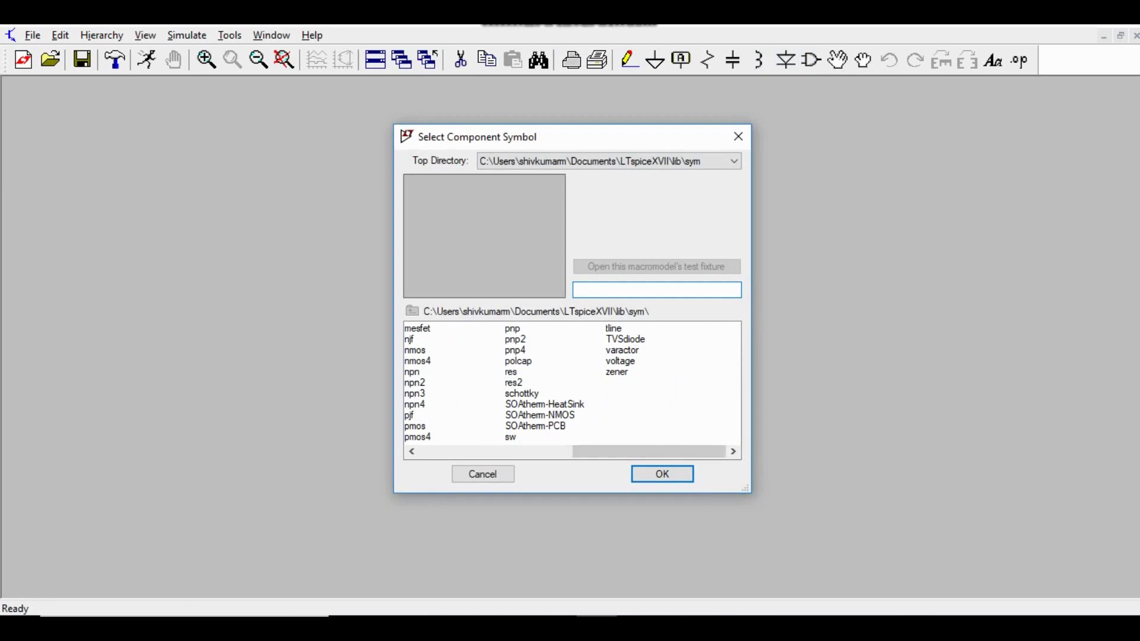
left_click(620, 361)
left_click(662, 474)
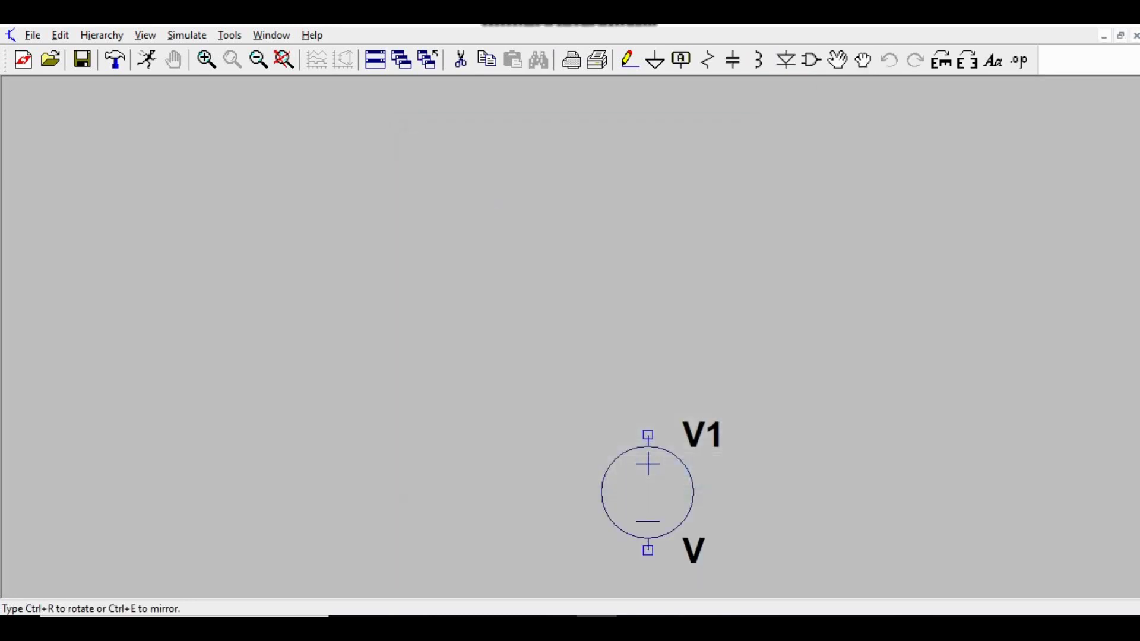
left_click(276, 329)
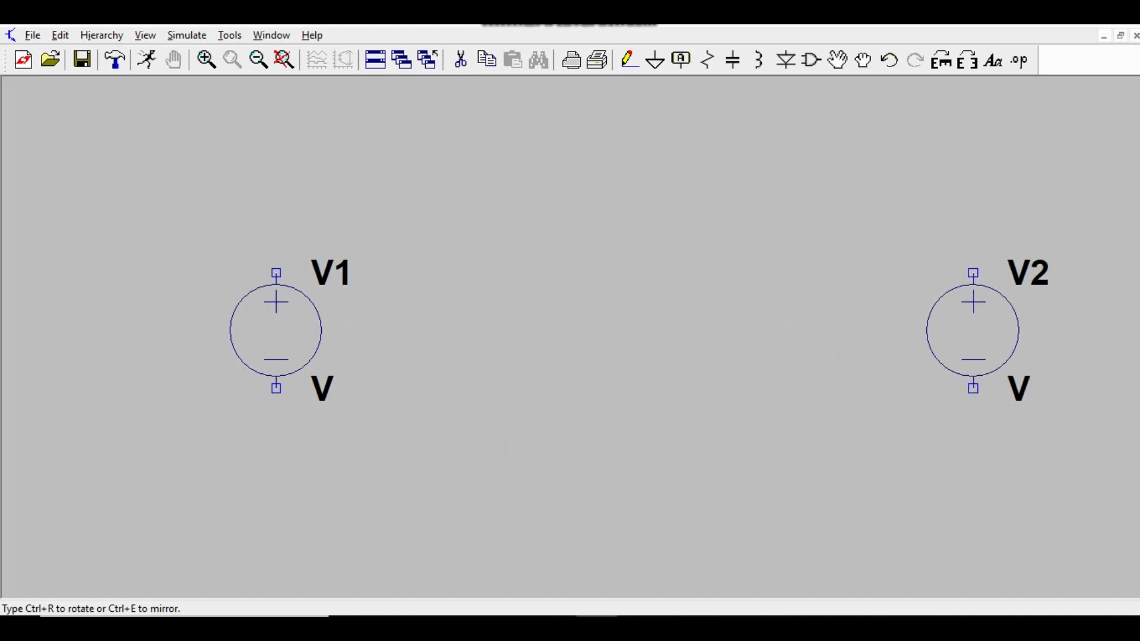
left_click(972, 330)
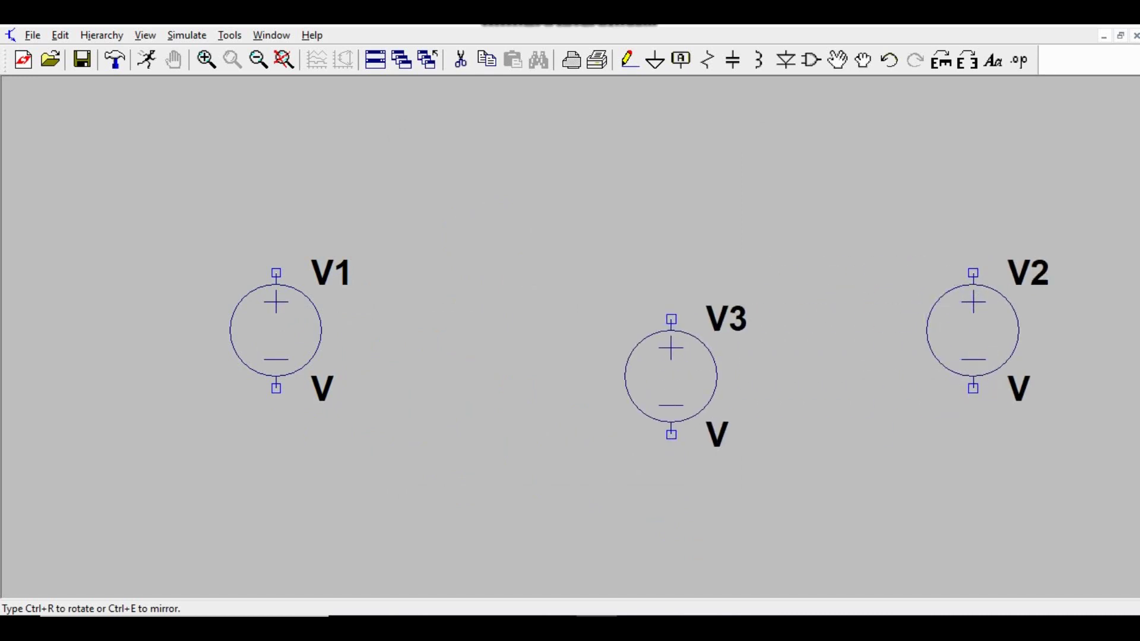
key("Escape")
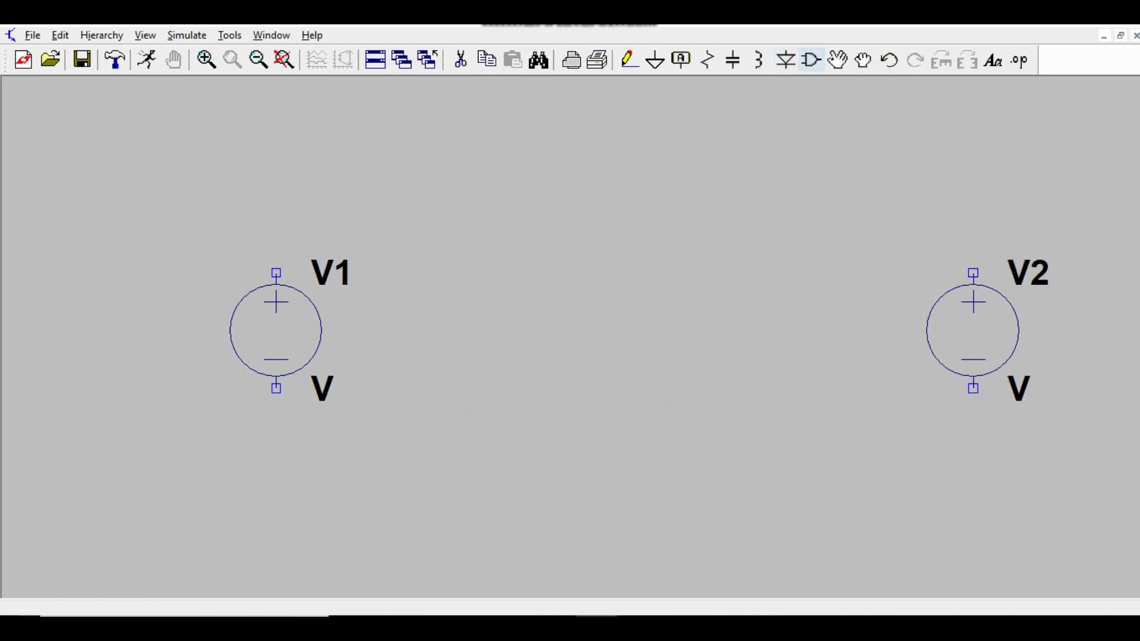
- Place NPN transistor Q1 between the two voltage sources
left_click(810, 60)
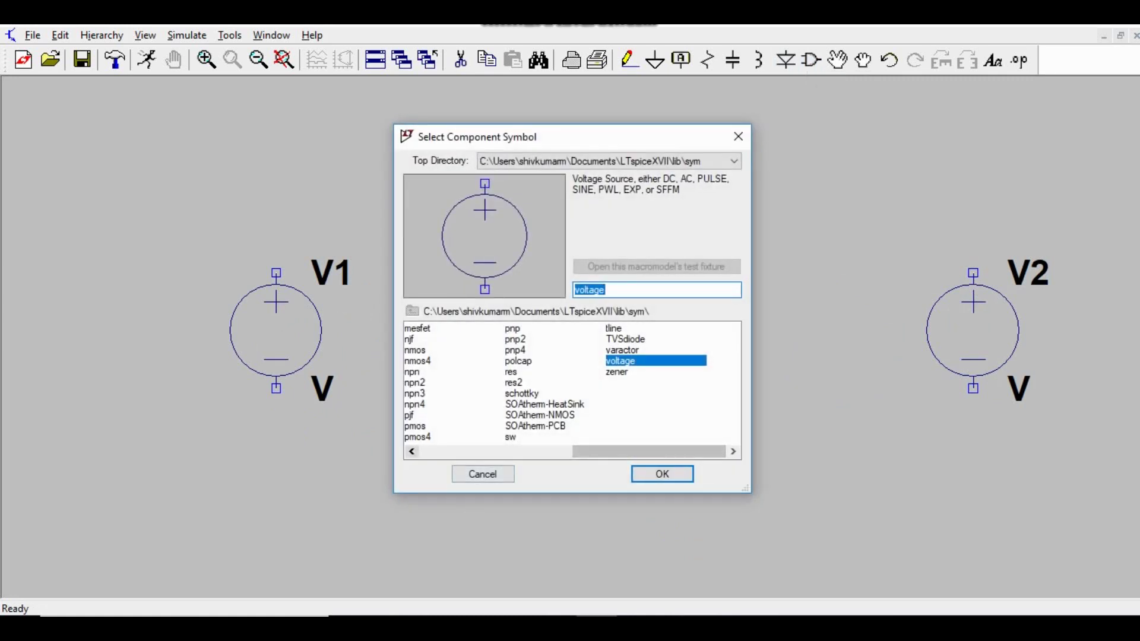
scroll(572, 386, "left", 1)
left_click(513, 372)
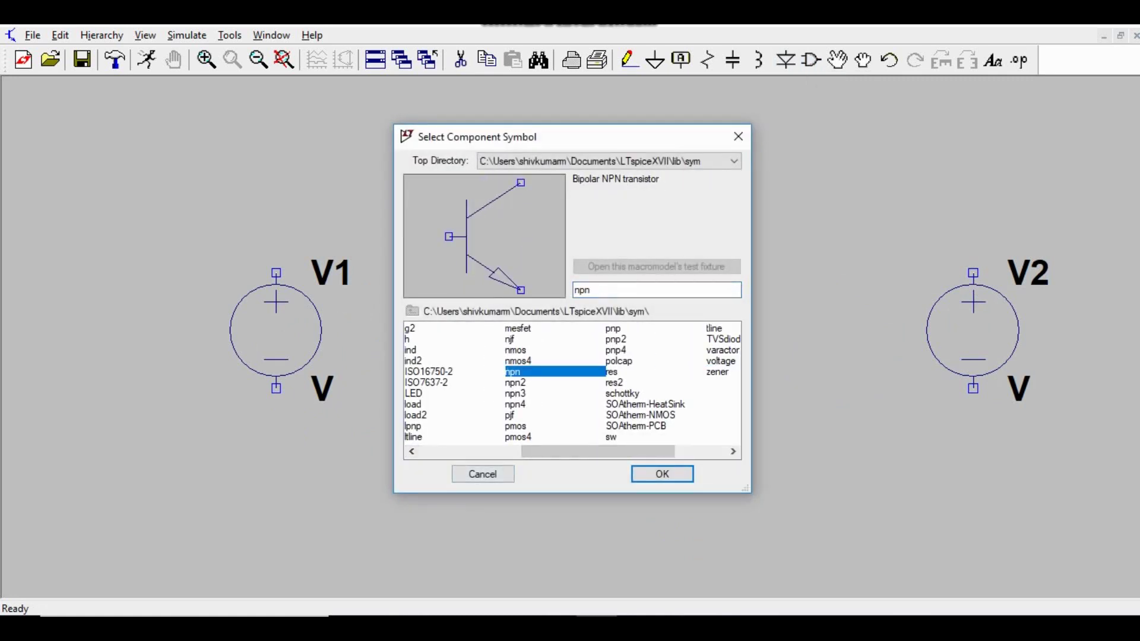
left_click(662, 473)
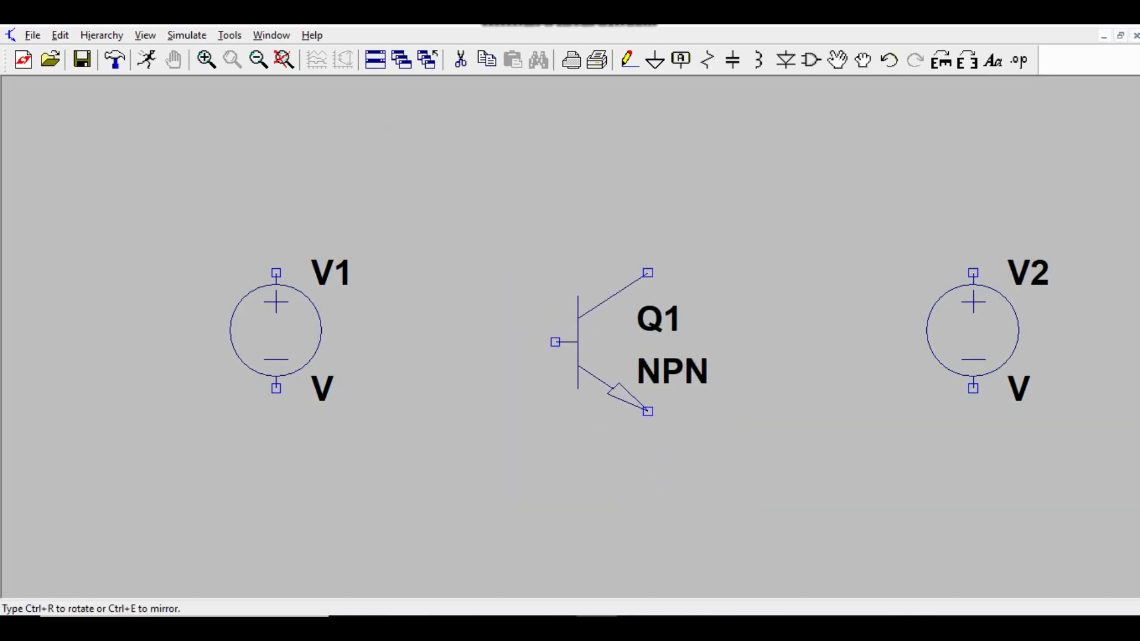
left_click(578, 273)
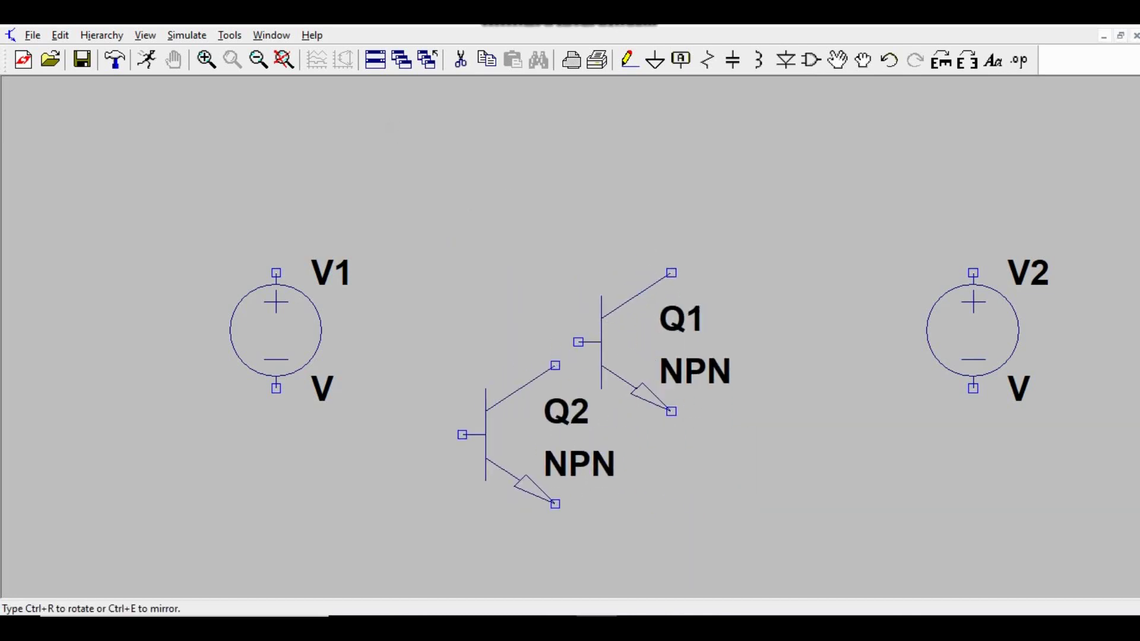
key("Escape")
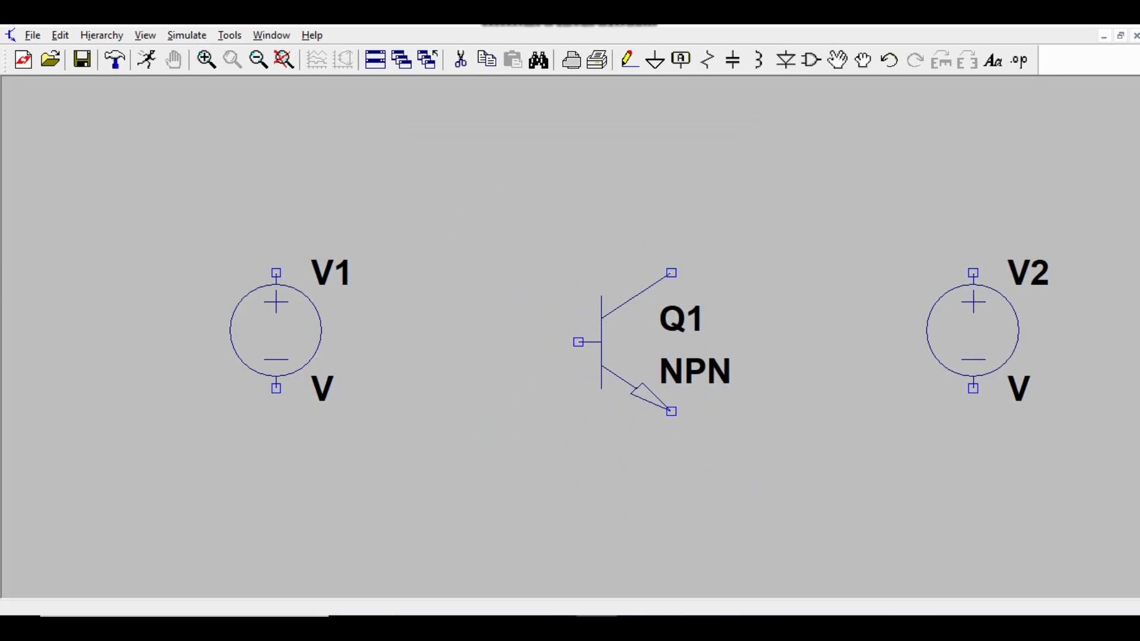
scroll(492, 431, "down", 3)
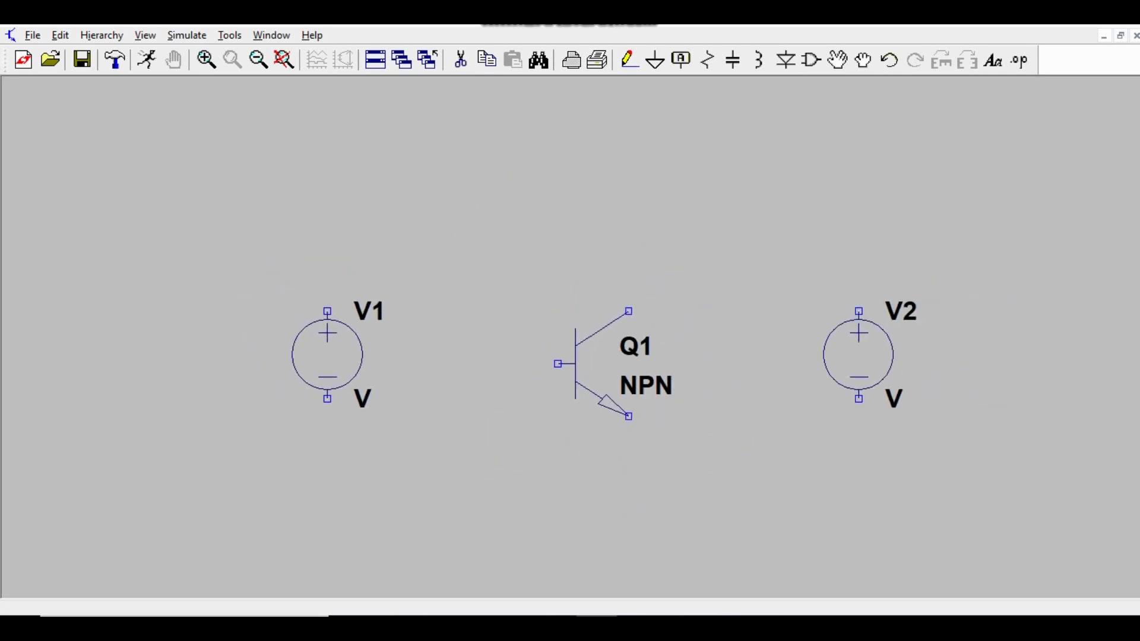
- Place R1 horizontally between V1 and Q1, and R2 upright above Q1
left_click(707, 60)
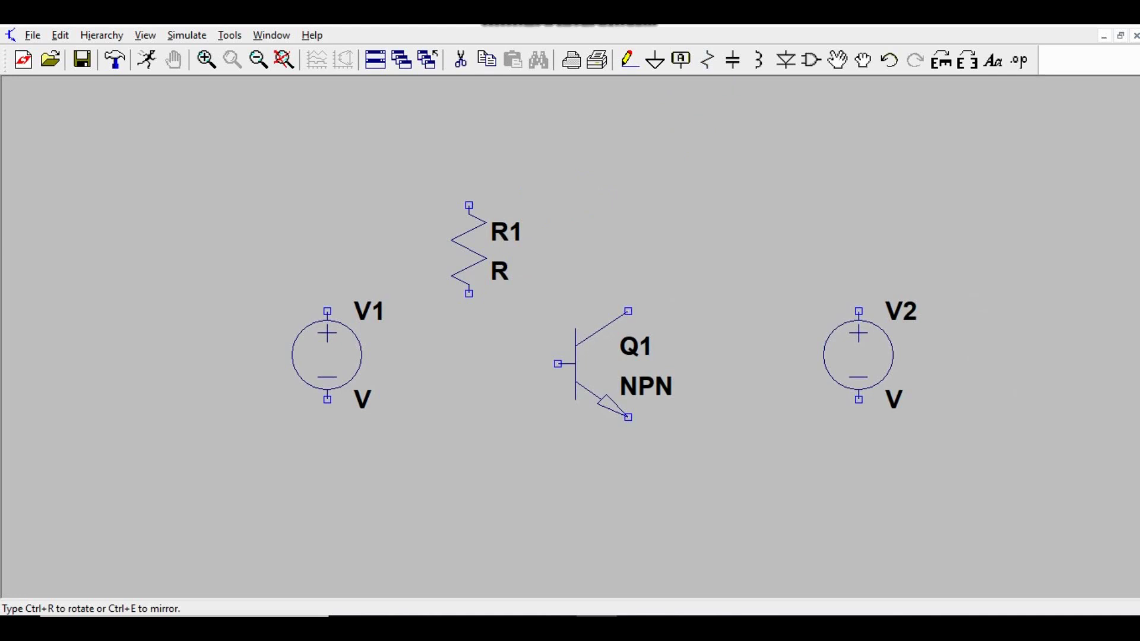
key("ctrl+r")
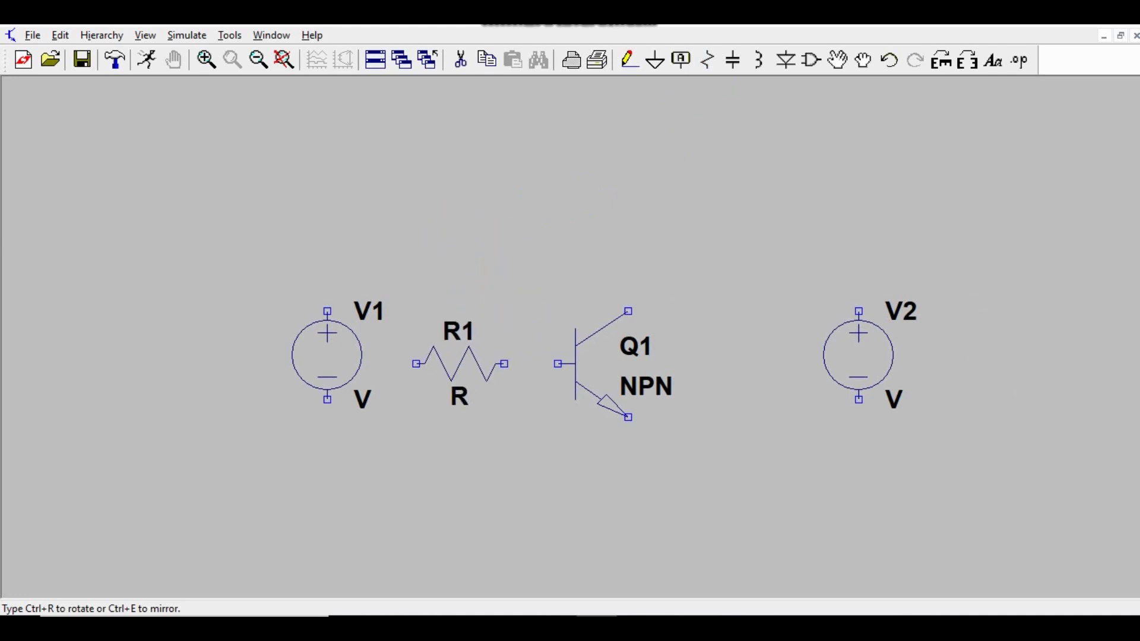
left_click(460, 364)
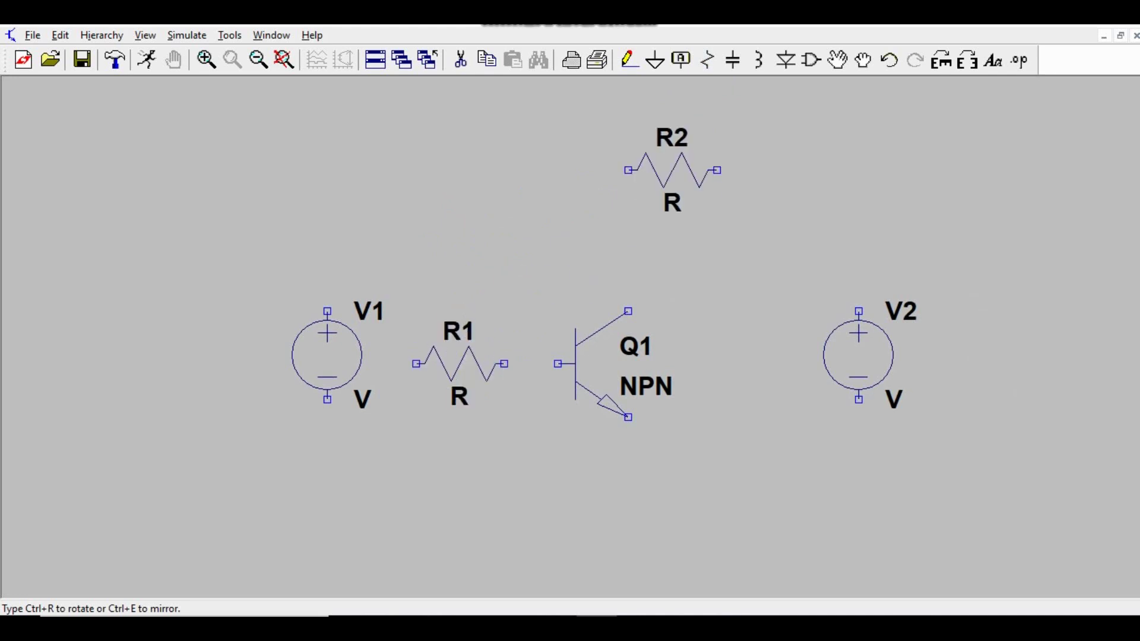
key("ctrl+r")
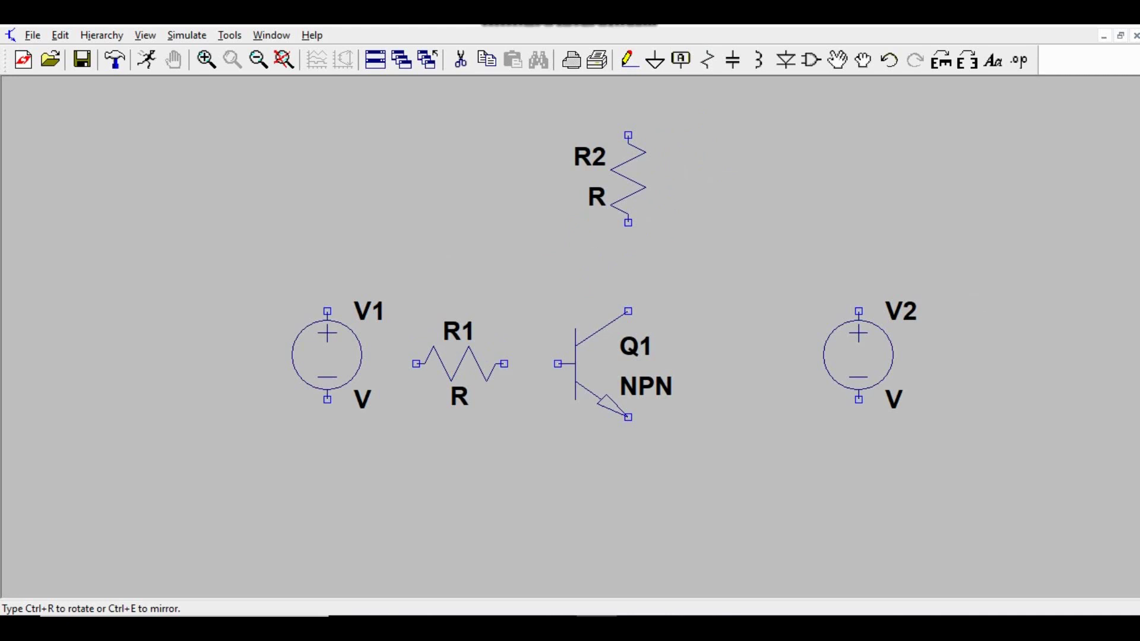
left_click(628, 178)
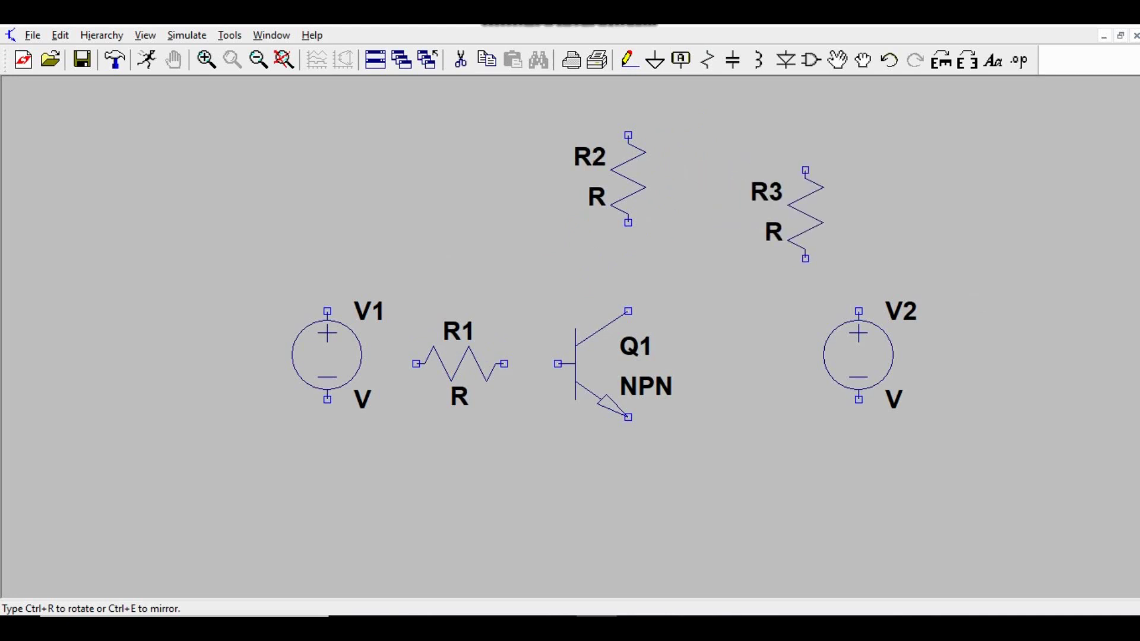
key("Escape")
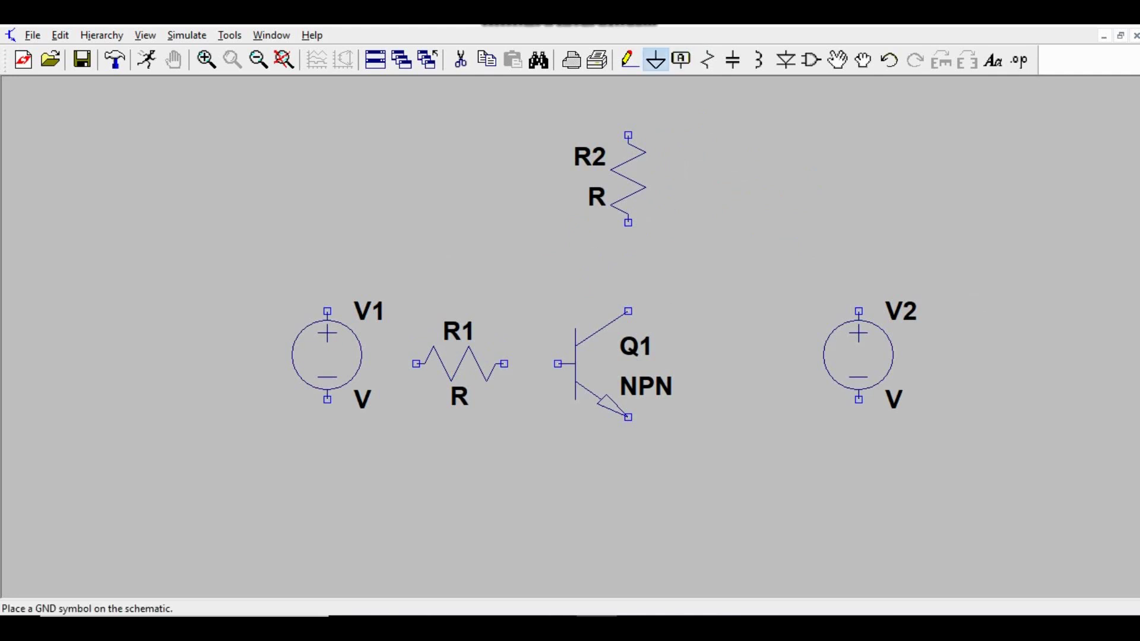
- Add ground symbols below V1, below Q1's emitter and near V2
left_click(655, 60)
left_click(327, 453)
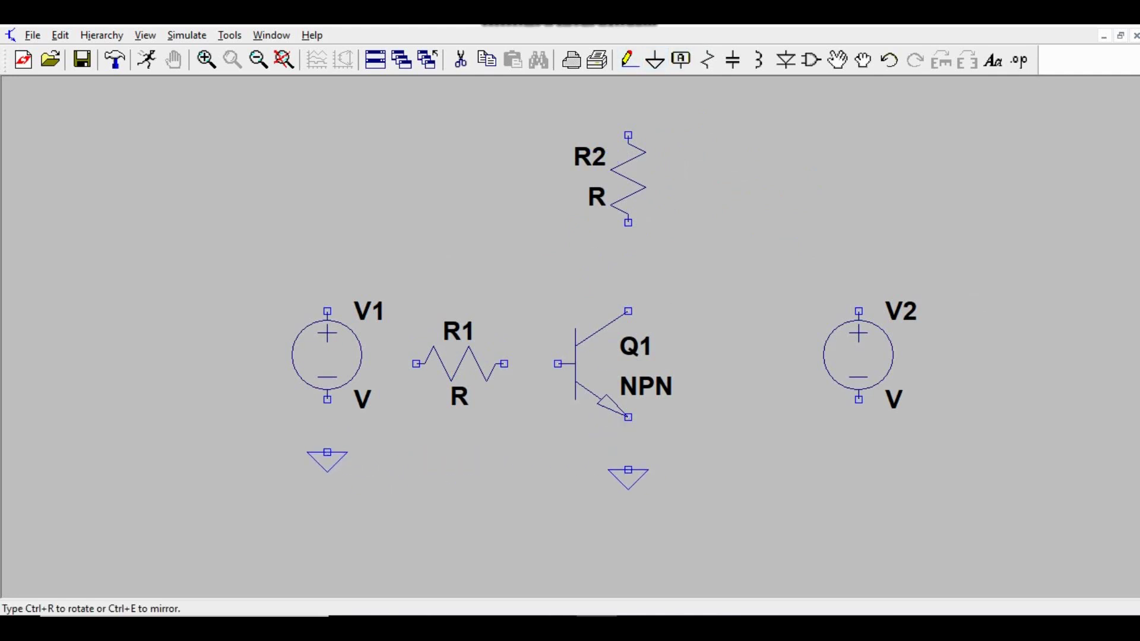
left_click(628, 470)
left_click(841, 241)
key("Escape")
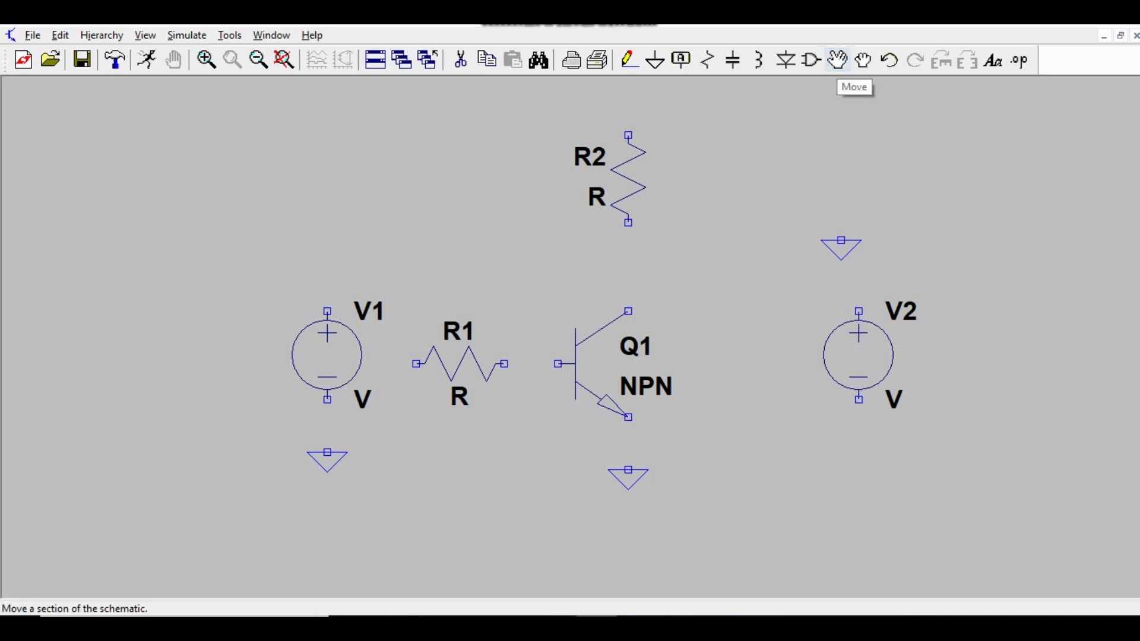
- Move V2 up beside R2, above its ground
left_click(838, 59)
left_click(858, 355)
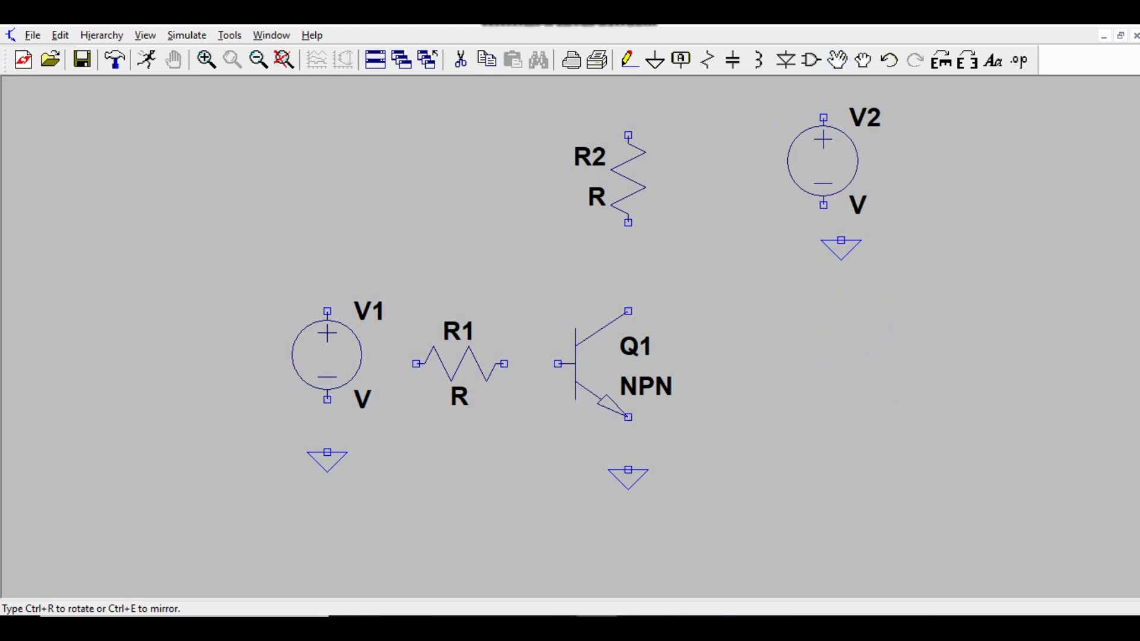
key("Escape")
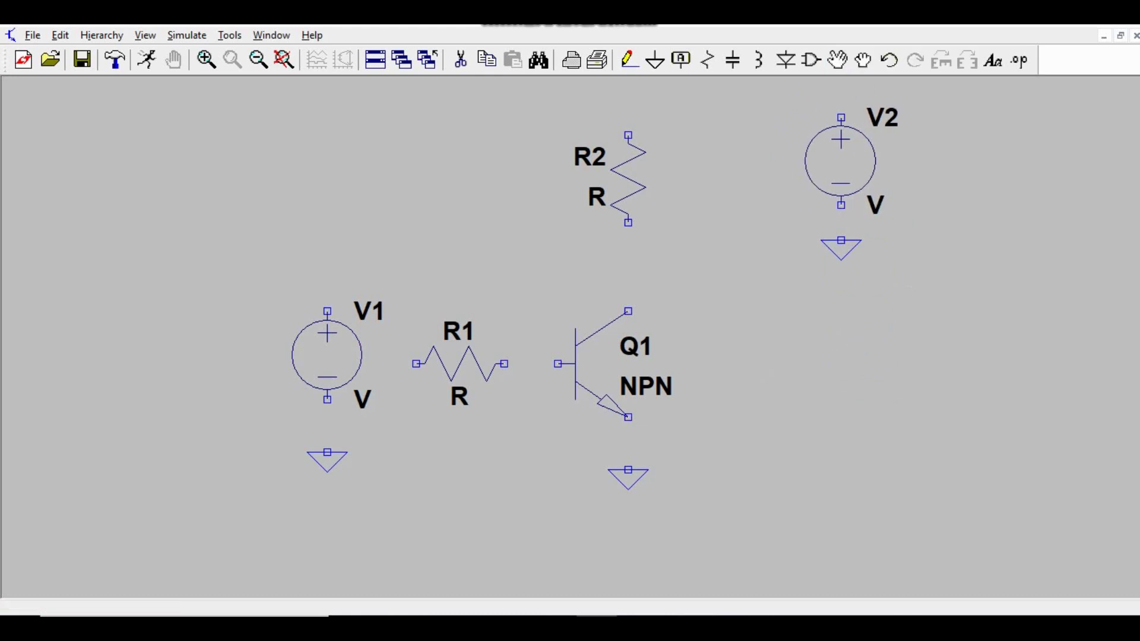
- Wire R2 to V2's positive terminal, V2 to ground, and R2 to Q1's collector
left_click(629, 60)
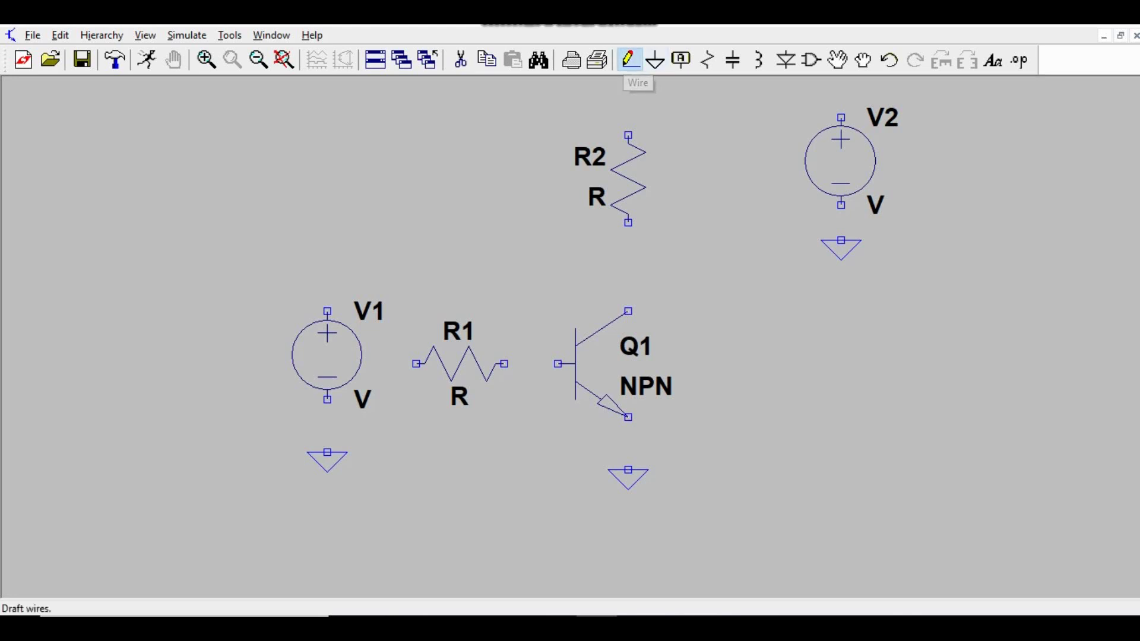
left_click(627, 135)
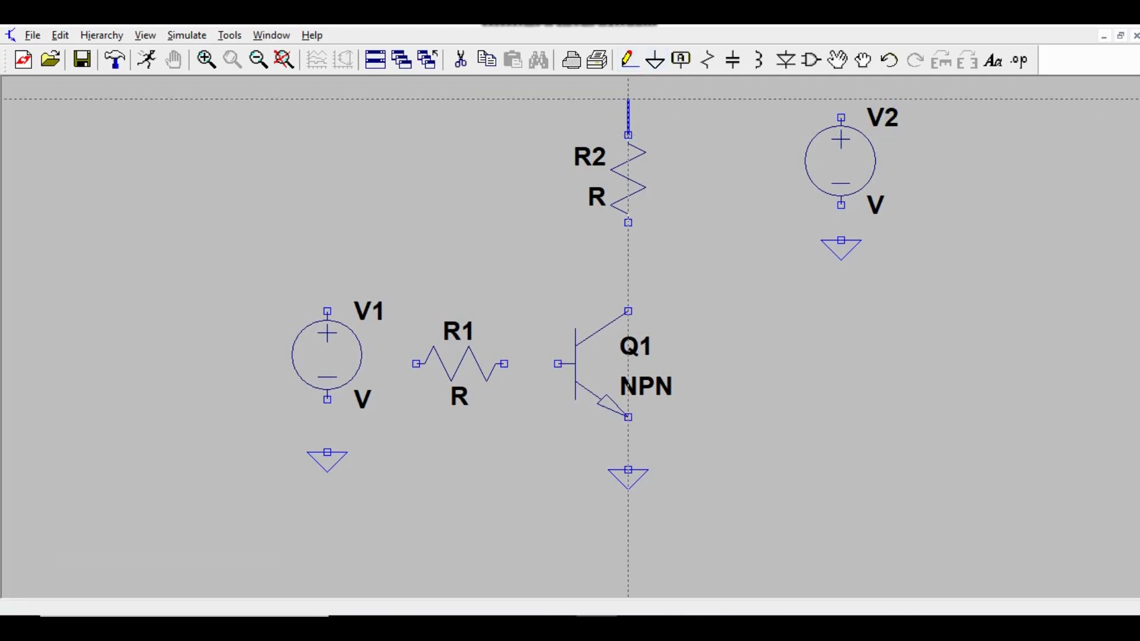
left_click(840, 118)
left_click(840, 206)
left_click(841, 241)
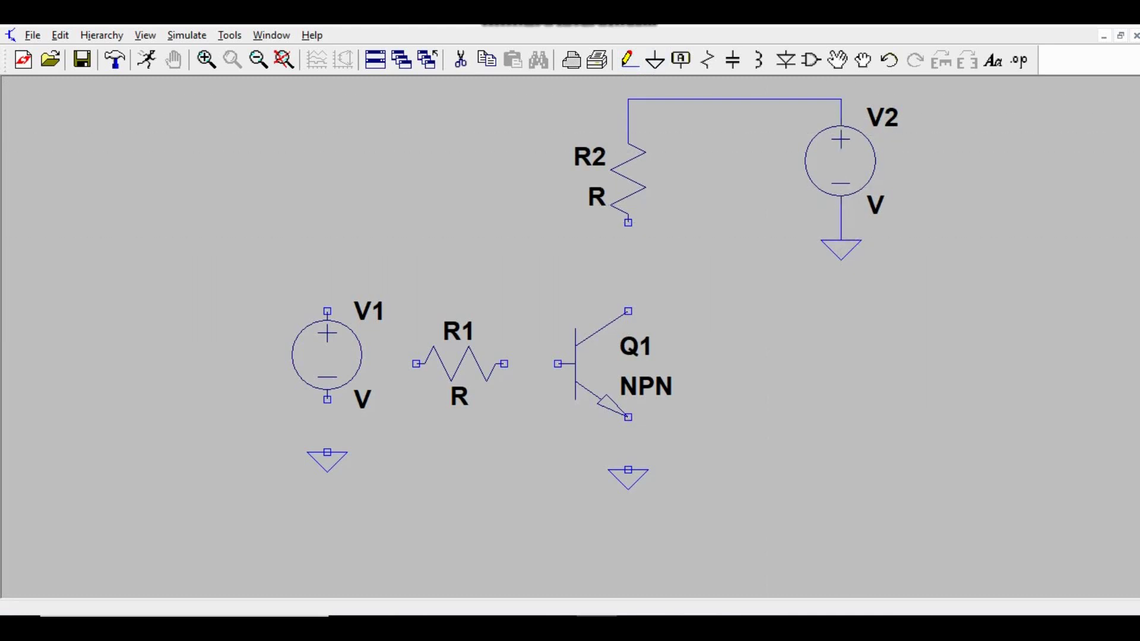
left_click(628, 223)
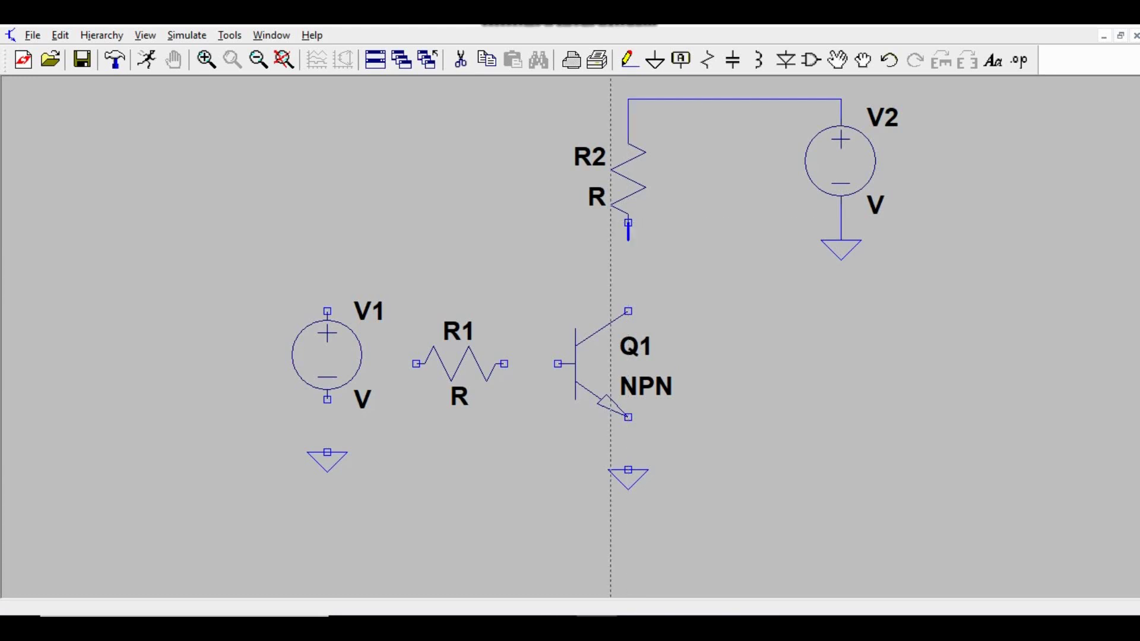
left_click(628, 311)
- Wire Q1's emitter to ground and its base to R1's right end
left_click(629, 417)
left_click(628, 470)
left_click(557, 364)
left_click(504, 364)
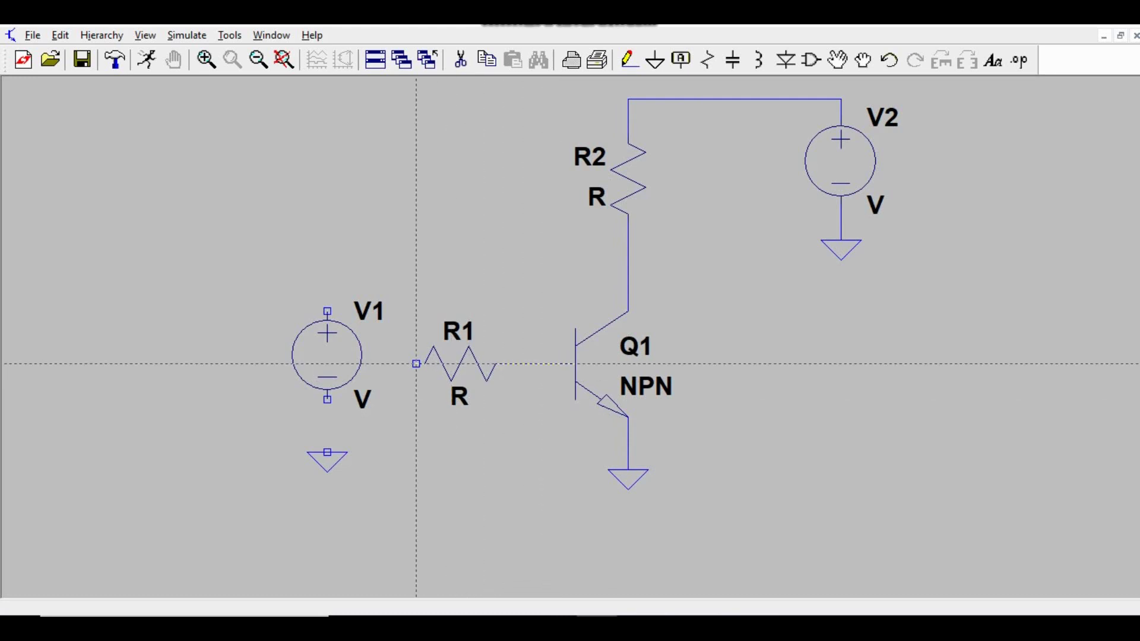
key("Escape")
- Move V1 and its ground lower, then wire R1 to V1 and V1 to ground
left_click_drag(327, 460, 327, 531)
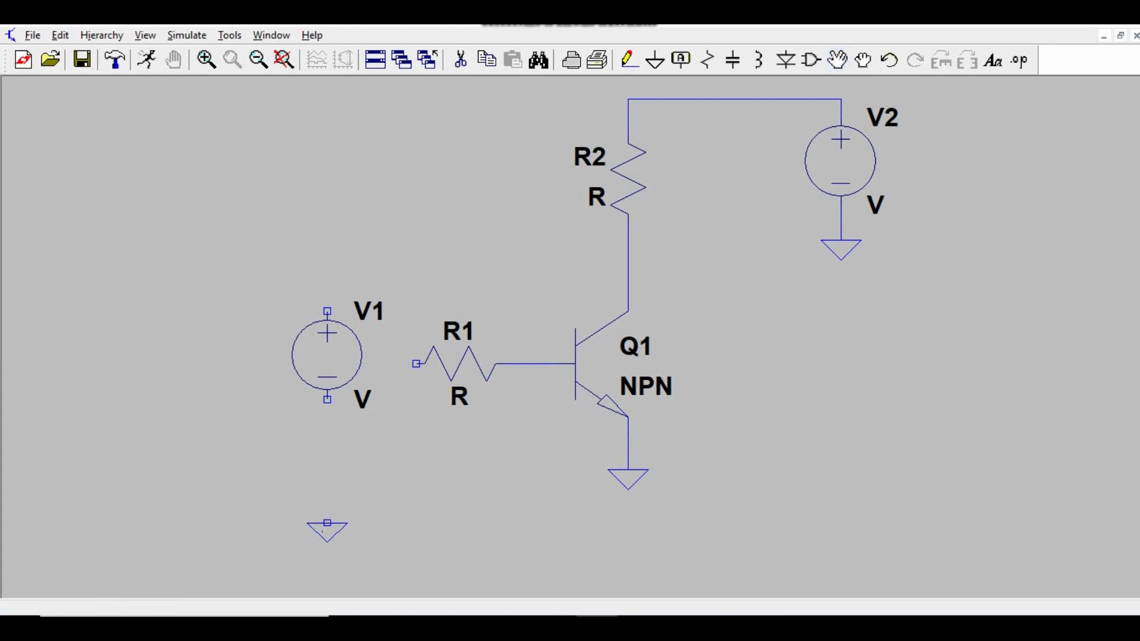
left_click_drag(327, 355, 327, 443)
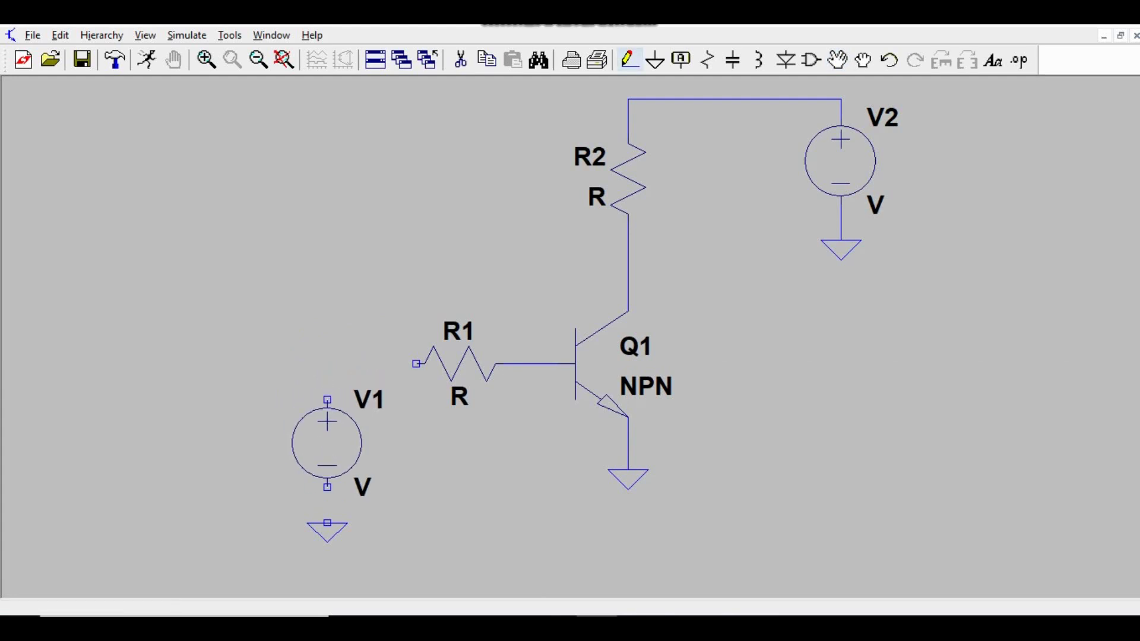
left_click(629, 60)
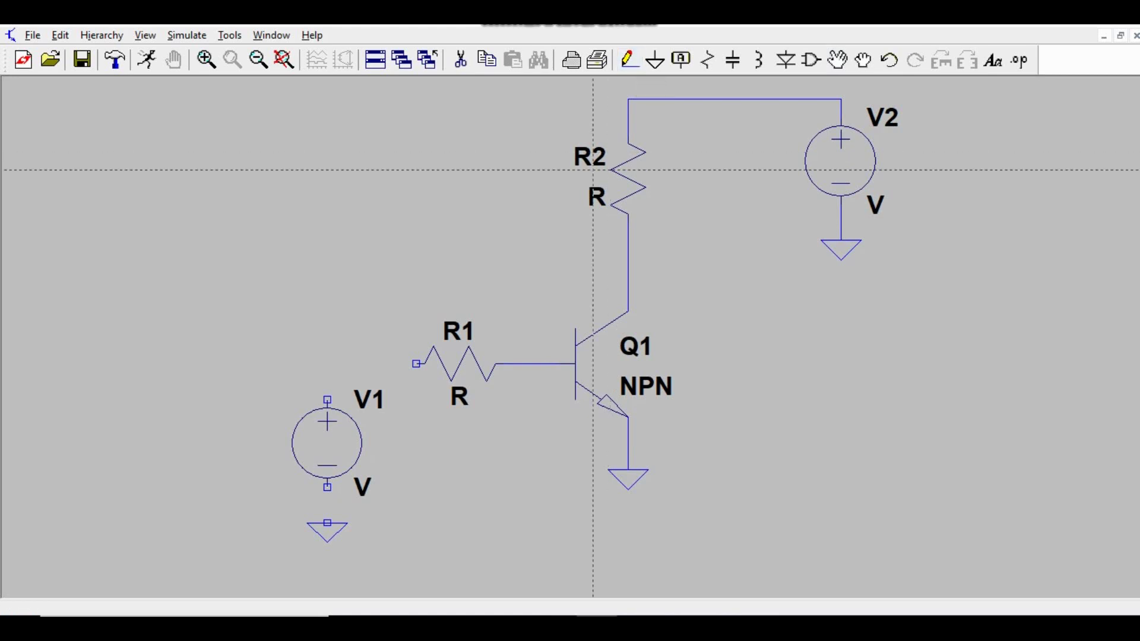
left_click(416, 364)
left_click(327, 399)
left_click(327, 487)
left_click(327, 523)
key("Escape")
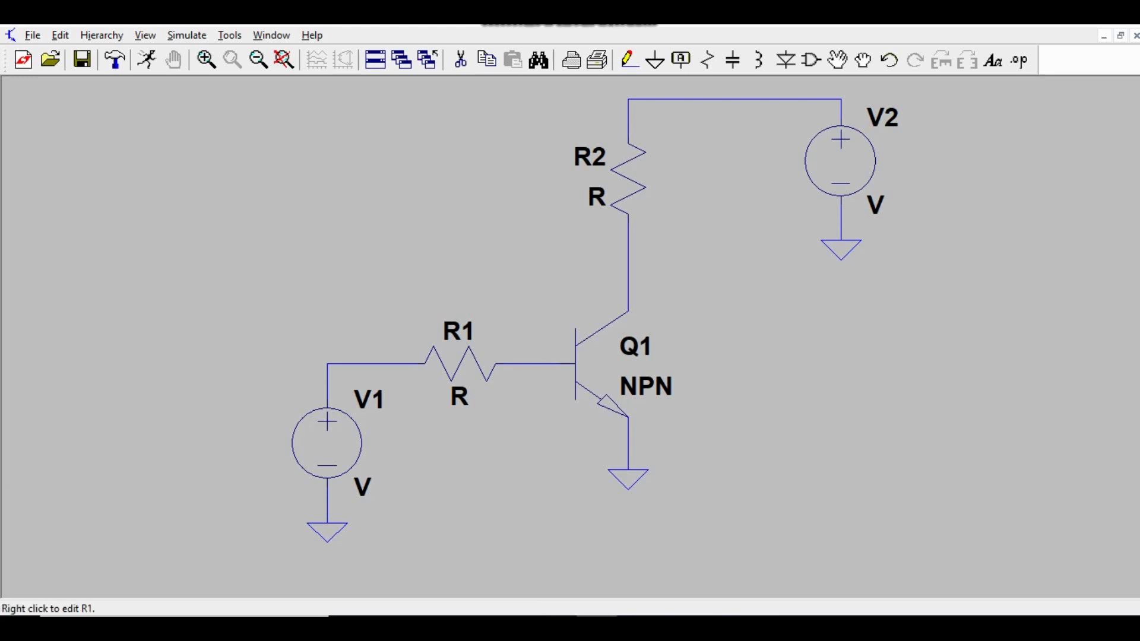
- Set resistor R1 to 4.7k
right_click(460, 364)
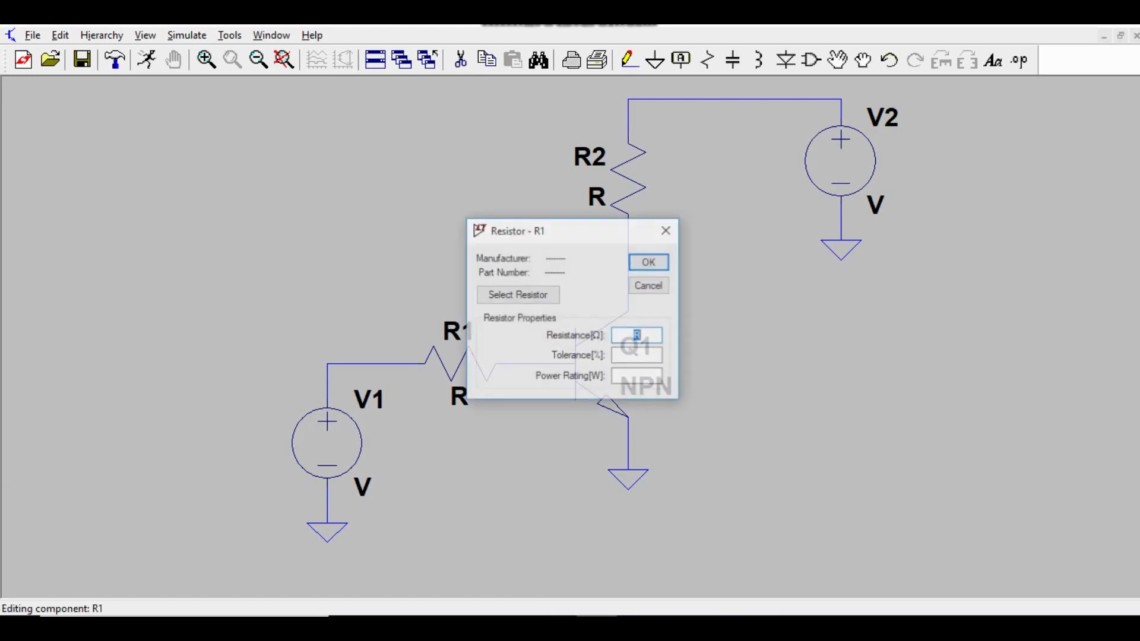
type("4")
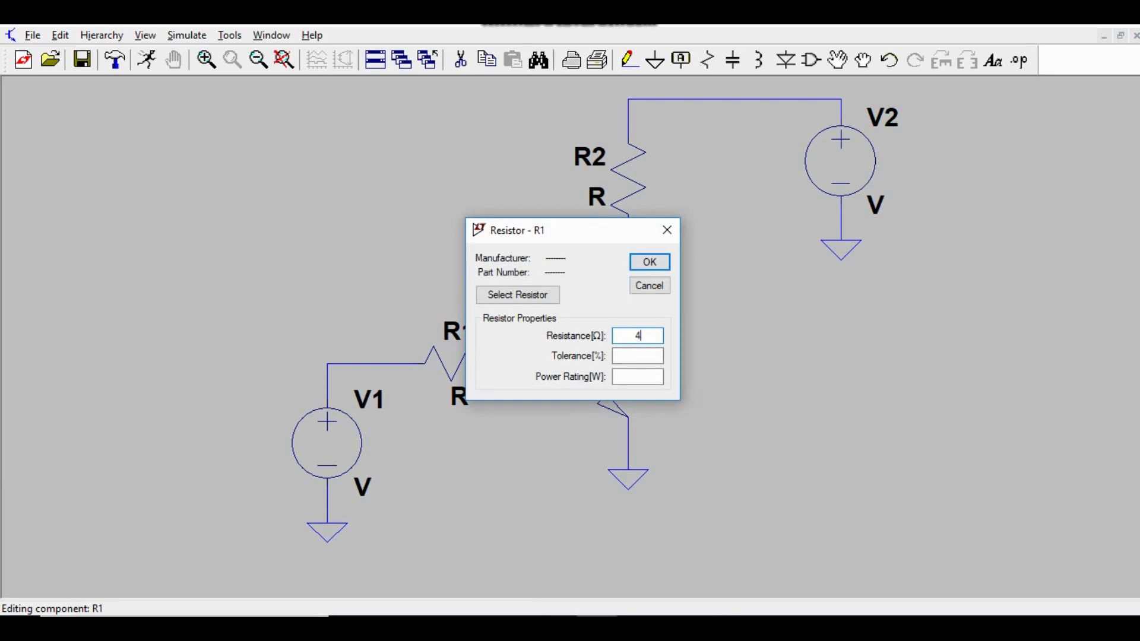
type(".7k")
key("Return")
- Set resistor R2 to 330R
right_click(628, 178)
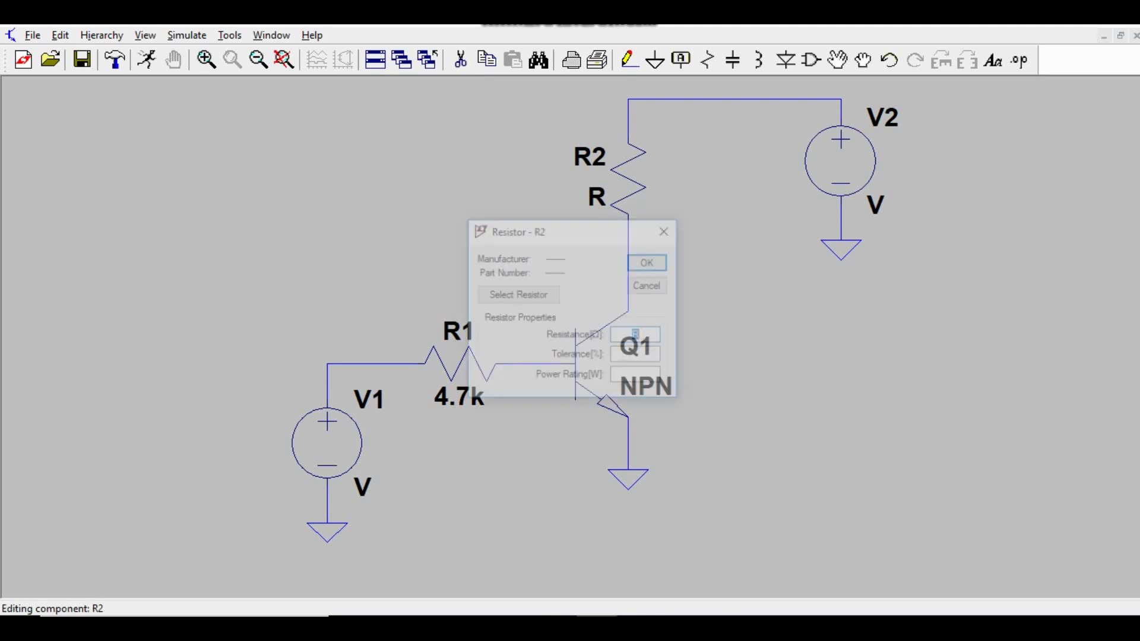
type("33")
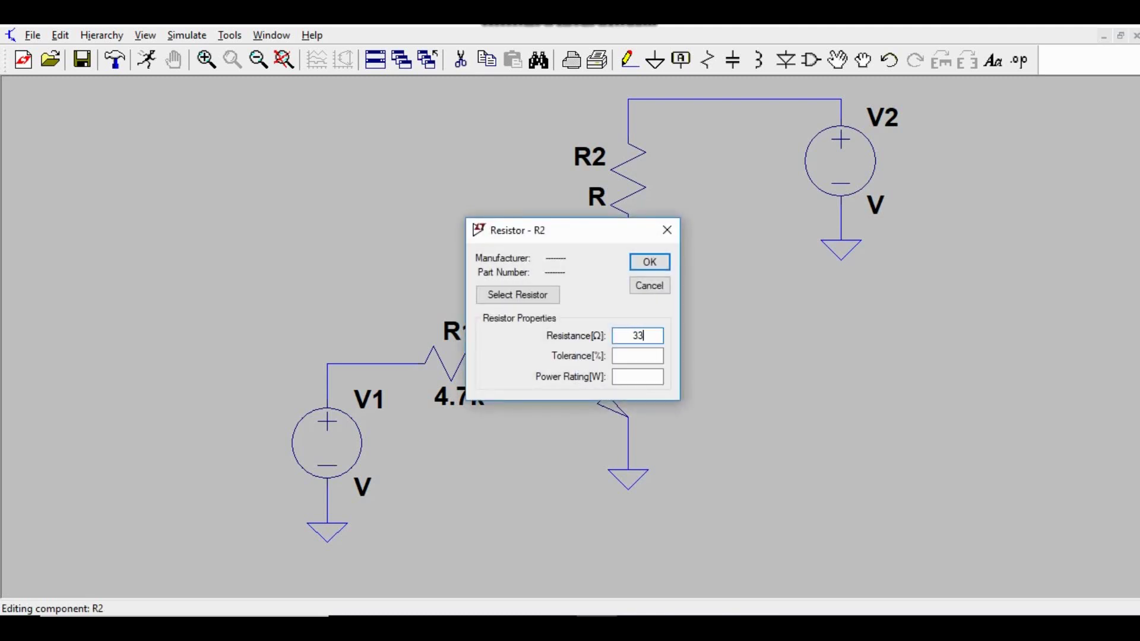
type("0R")
key("Return")
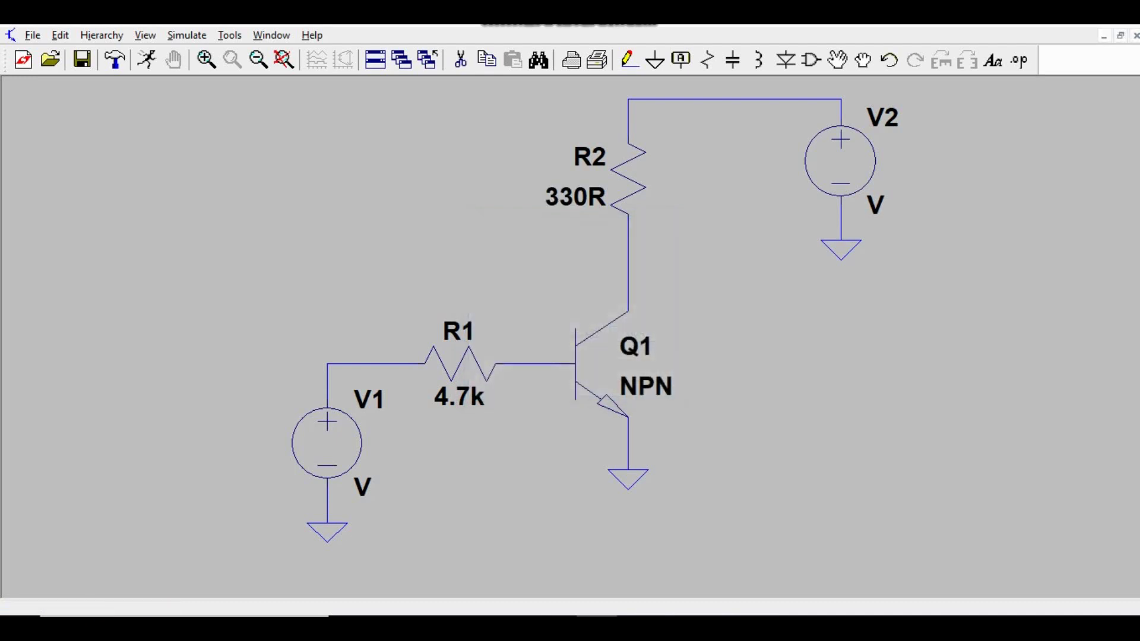
- Set V2's DC value to 5V
right_click(839, 161)
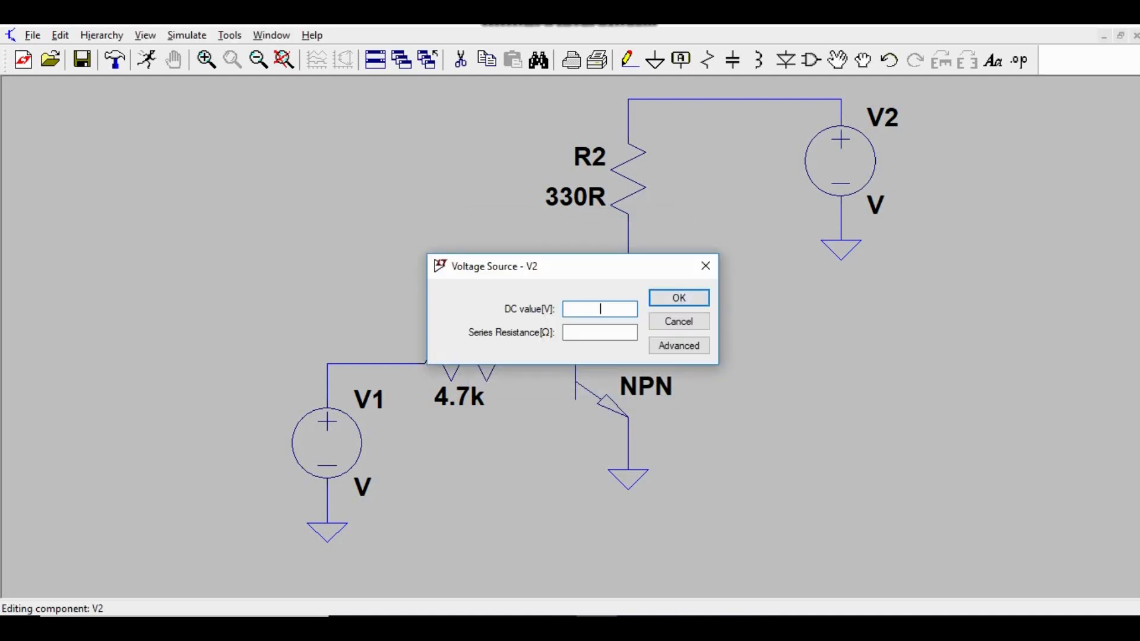
type("5V")
key("Return")
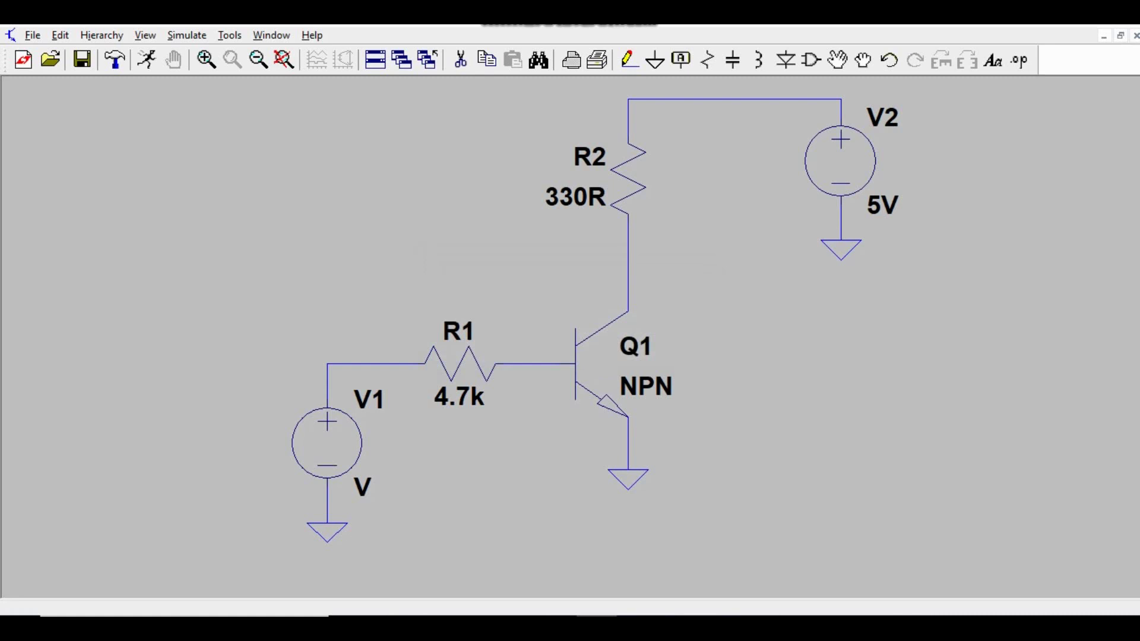
- Make V1 a PULSE source with Vinitial 3.3V, Ton 0.5m, Tperiod 1m; move its label left
right_click(326, 442)
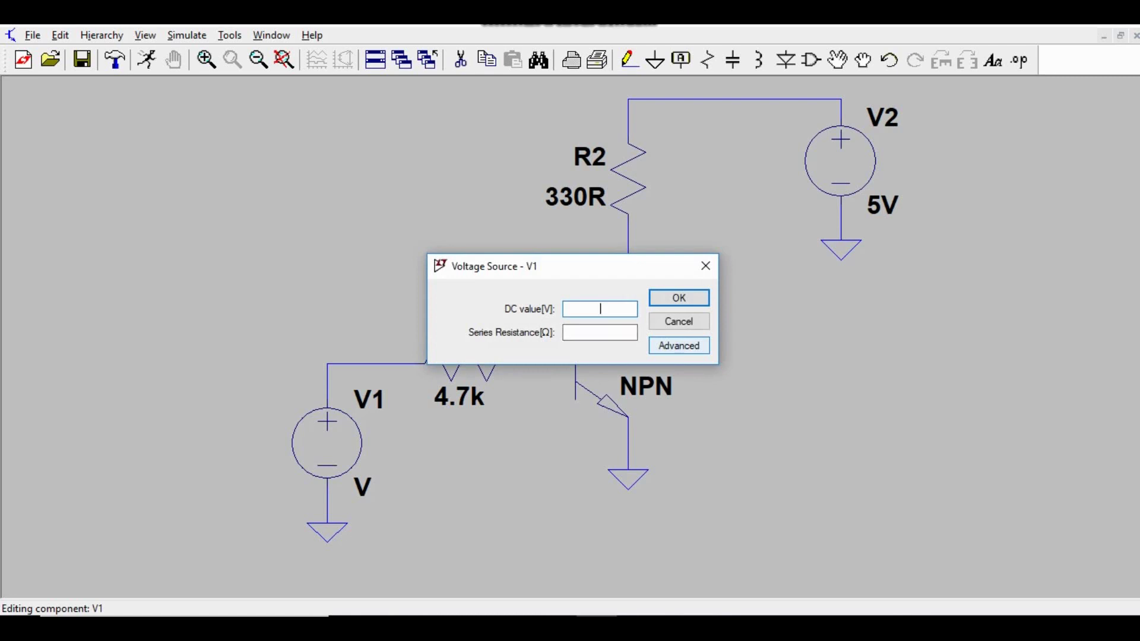
left_click(678, 346)
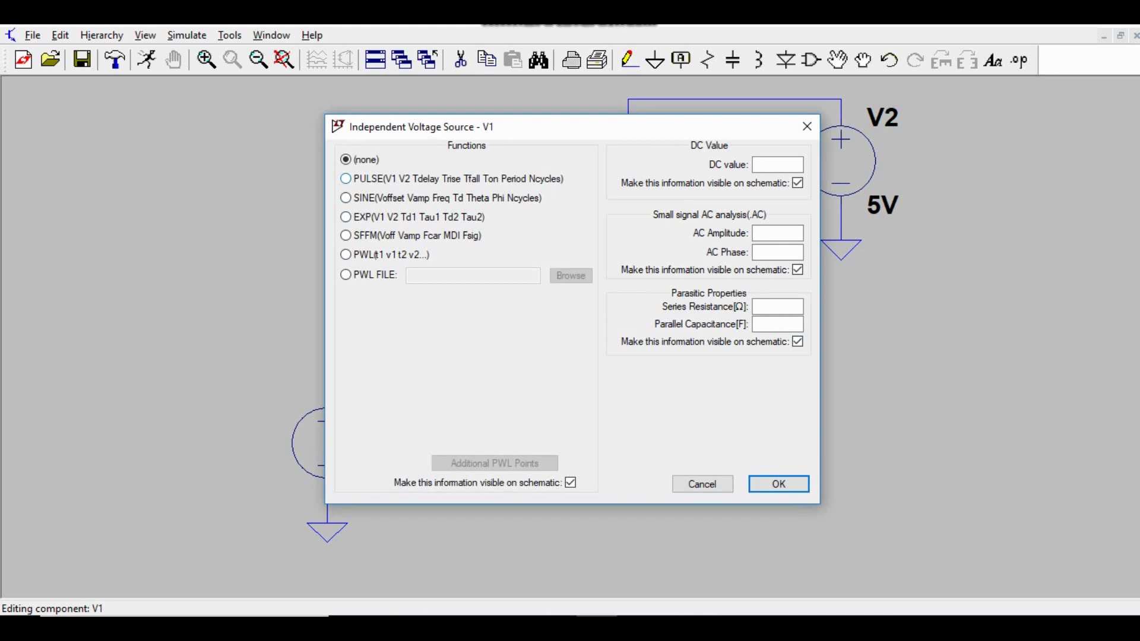
left_click(345, 179)
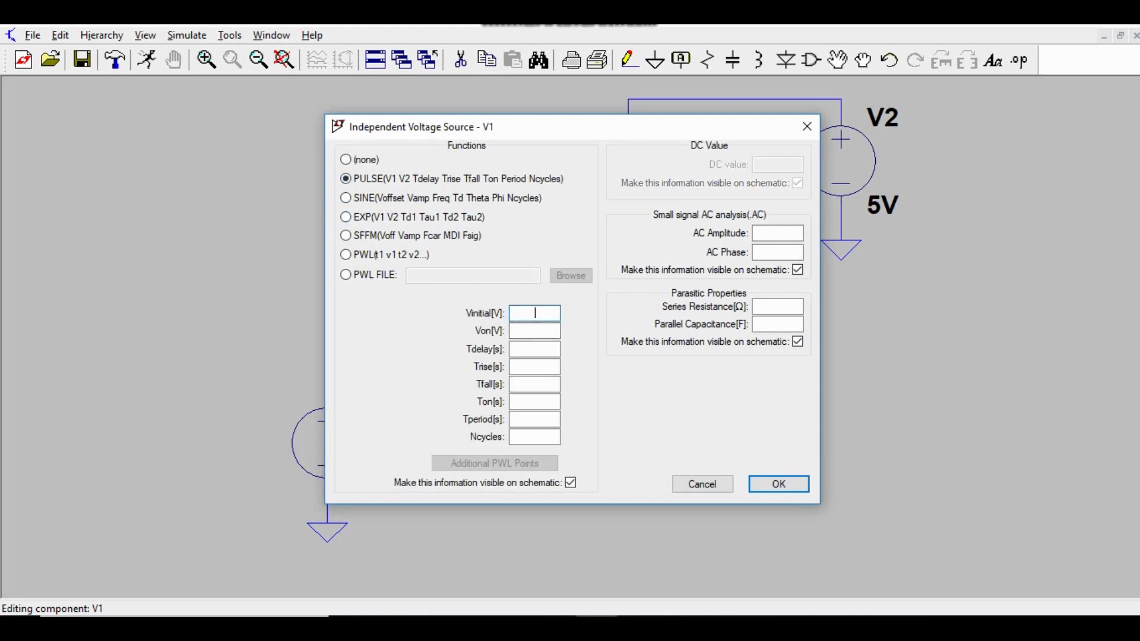
type("3.3V")
key("Tab")
key("Tab")
key("Tab")
key("Tab")
key("Tab")
type("0.5m")
key("Tab")
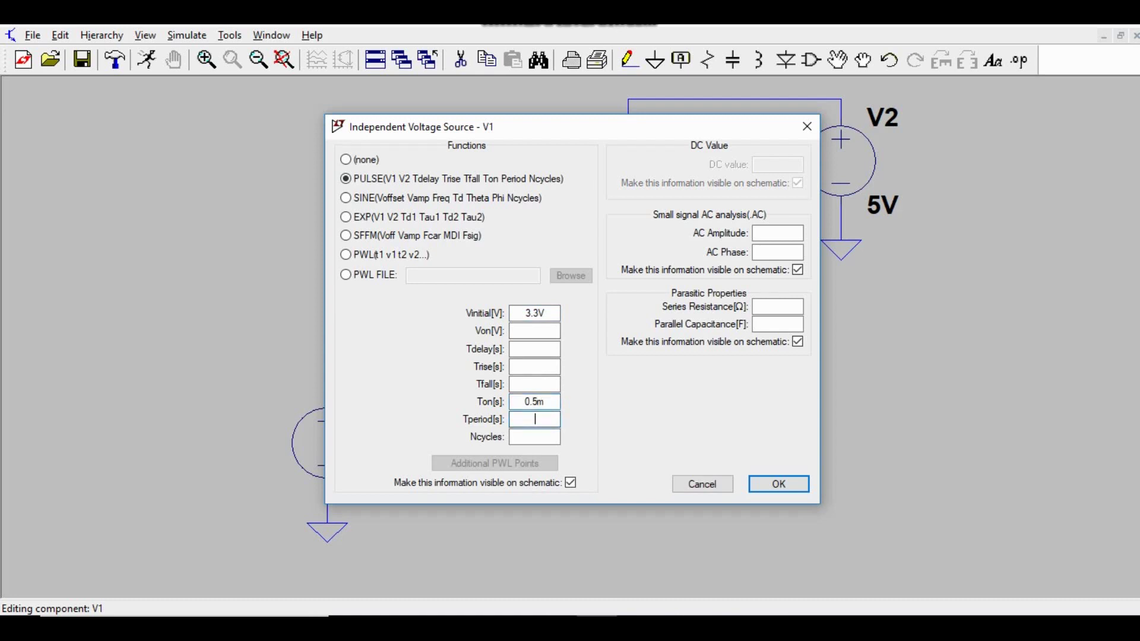
type("1m")
key("Return")
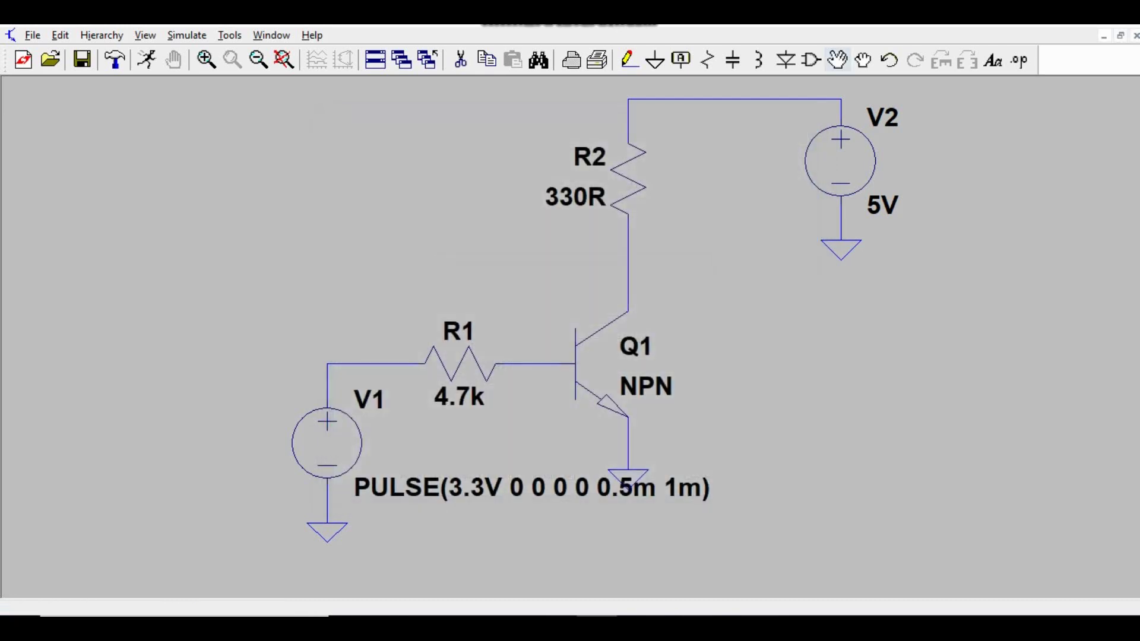
left_click_drag(355, 486, 98, 490)
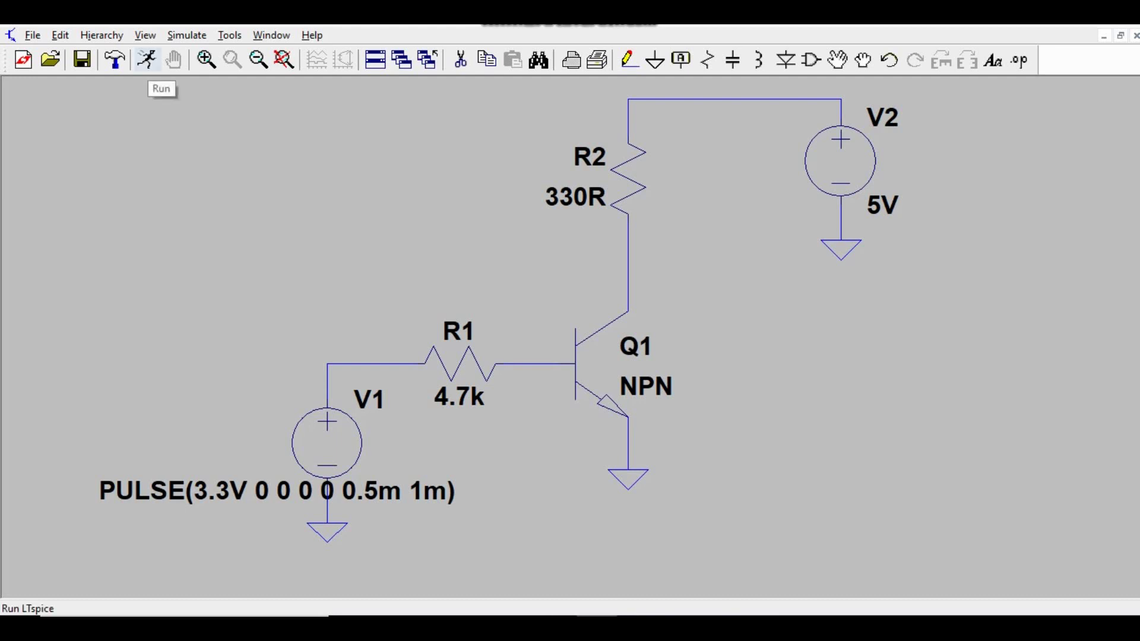
- Set up a transient analysis with a 10m stop time and run it
left_click(148, 60)
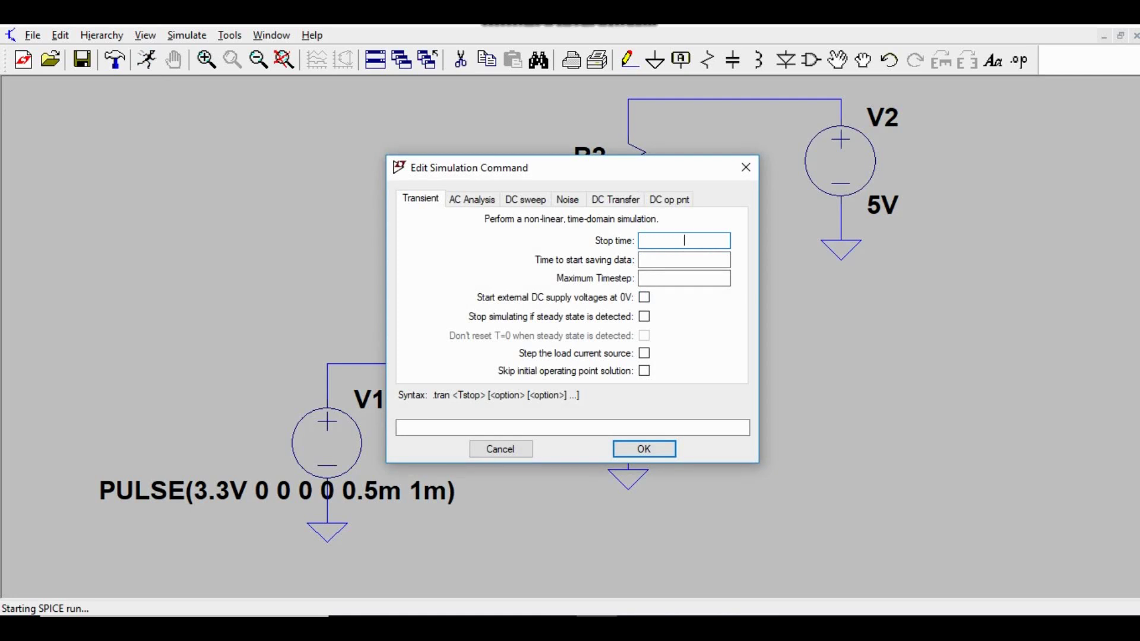
type("10m")
left_click(684, 260)
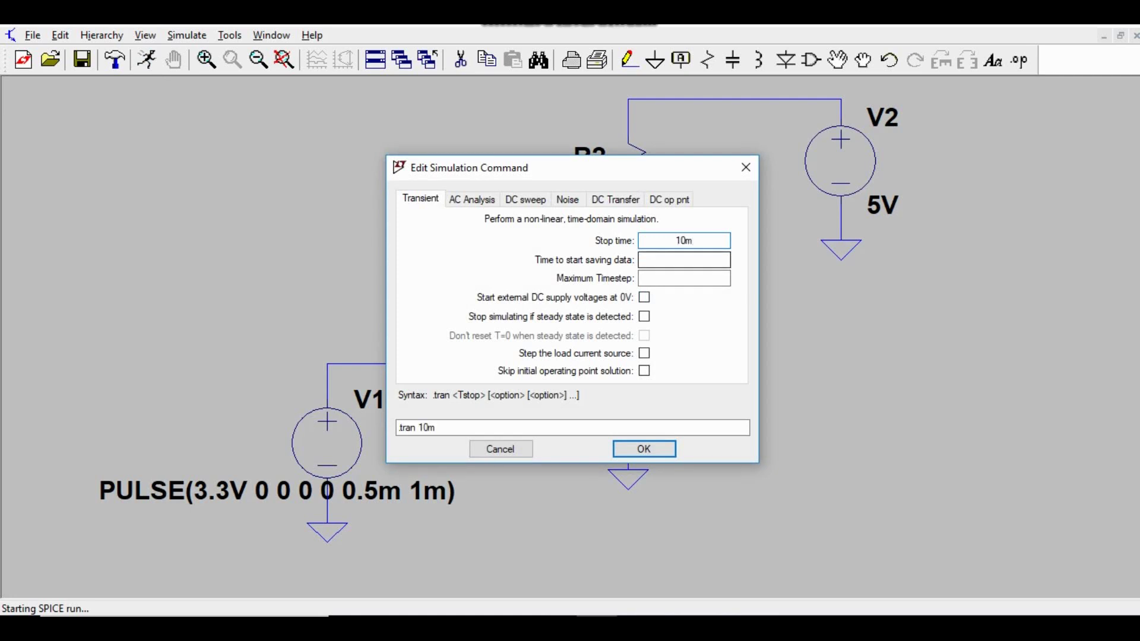
key("Return")
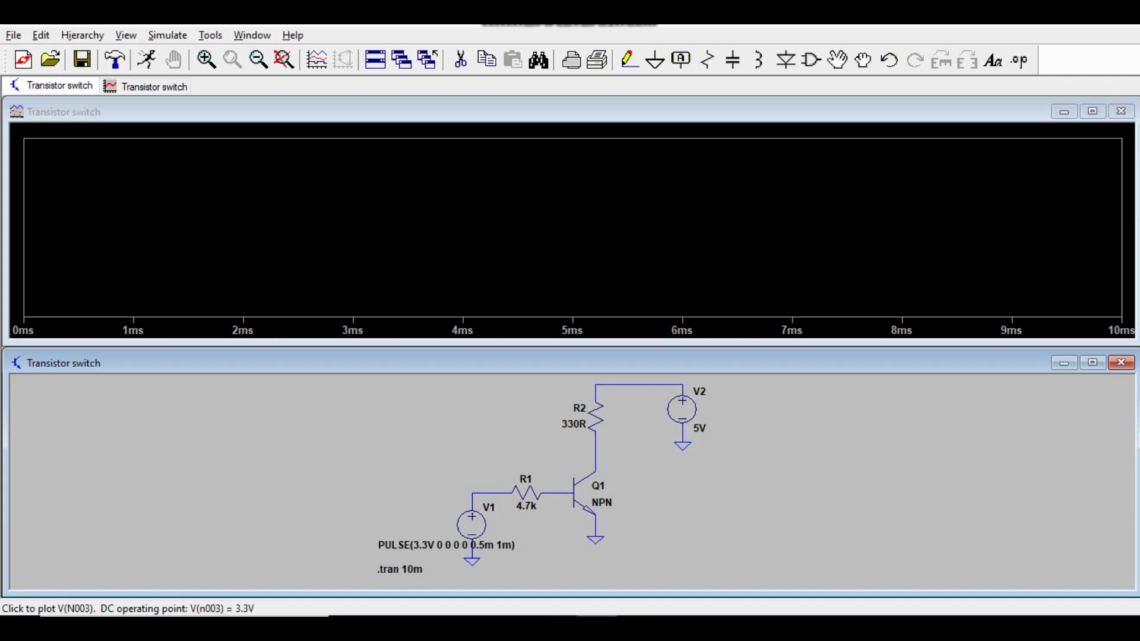
- Plot V(n003) and V(n001), then maximize the schematic window
left_click(490, 492)
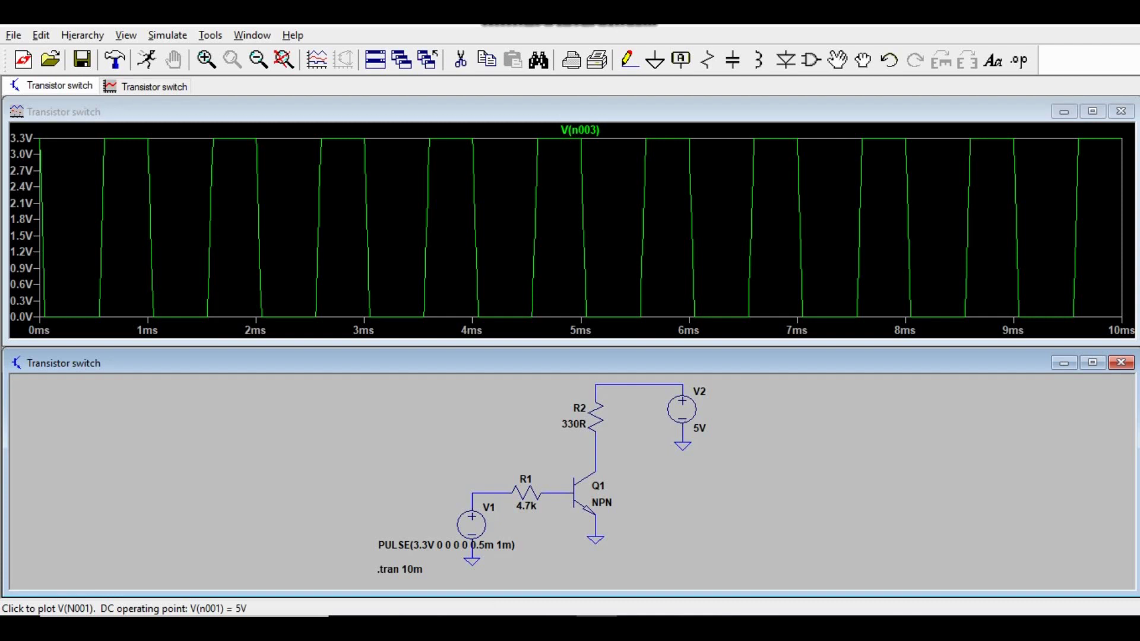
left_click(632, 385)
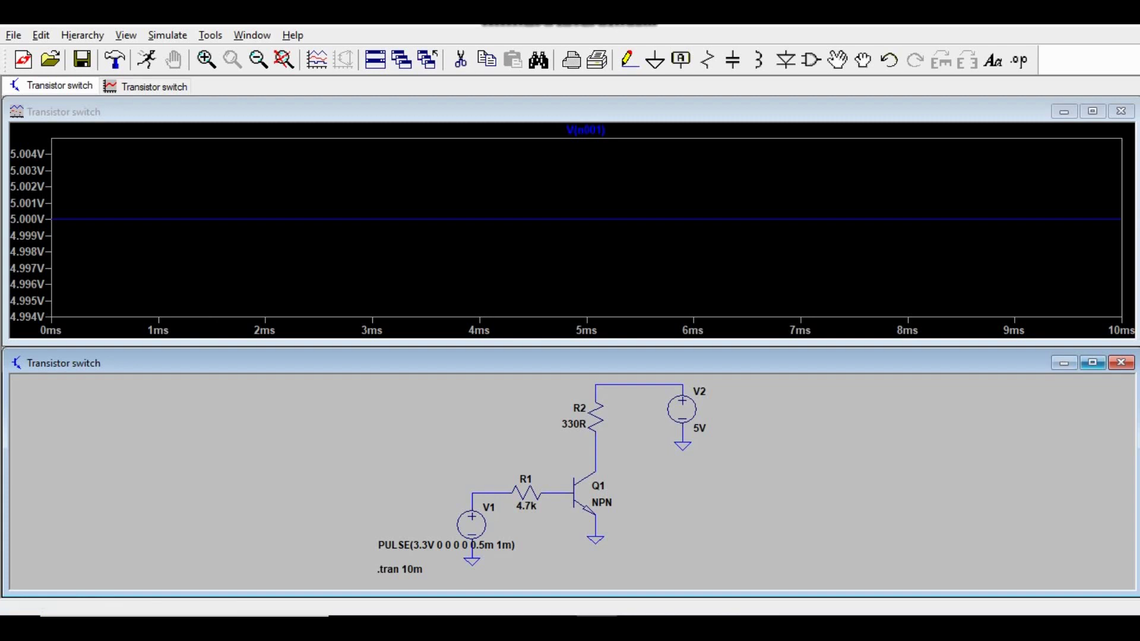
left_click(1092, 363)
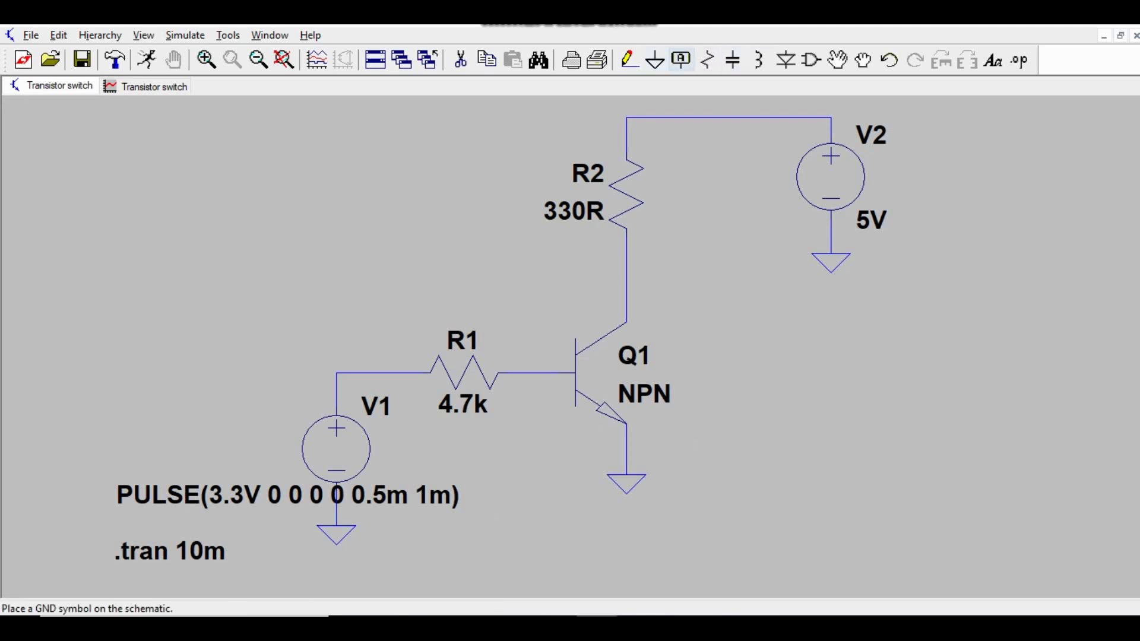
- Start a net label named SWITCH, then cancel placing it
left_click(681, 60)
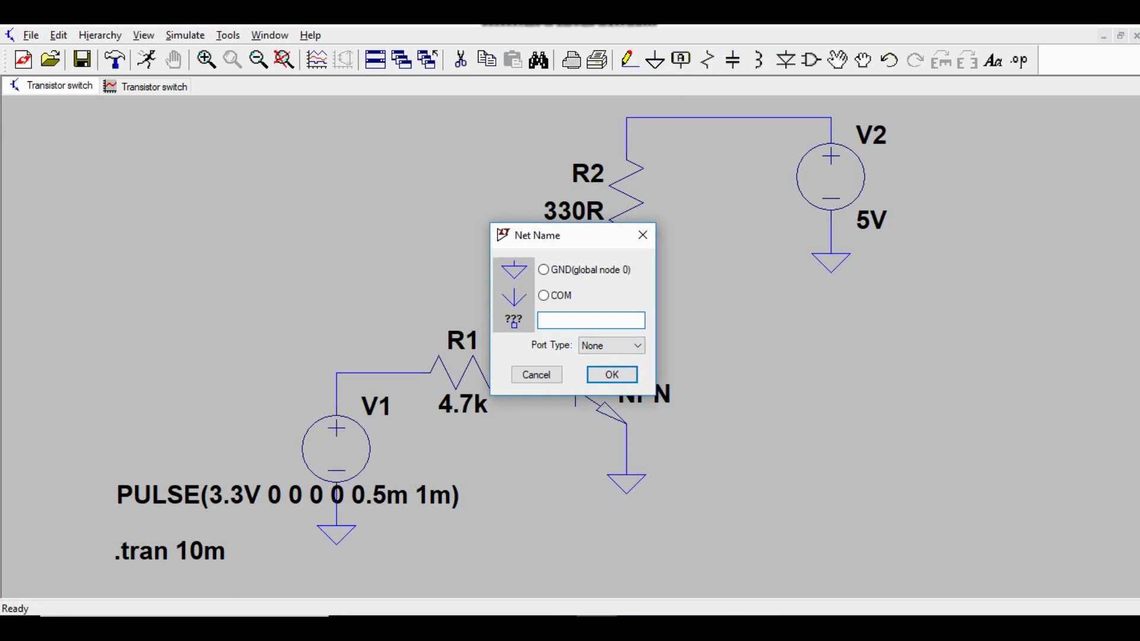
type("01")
key("BackSpace")
key("BackSpace")
type("SWITCH")
left_click(611, 374)
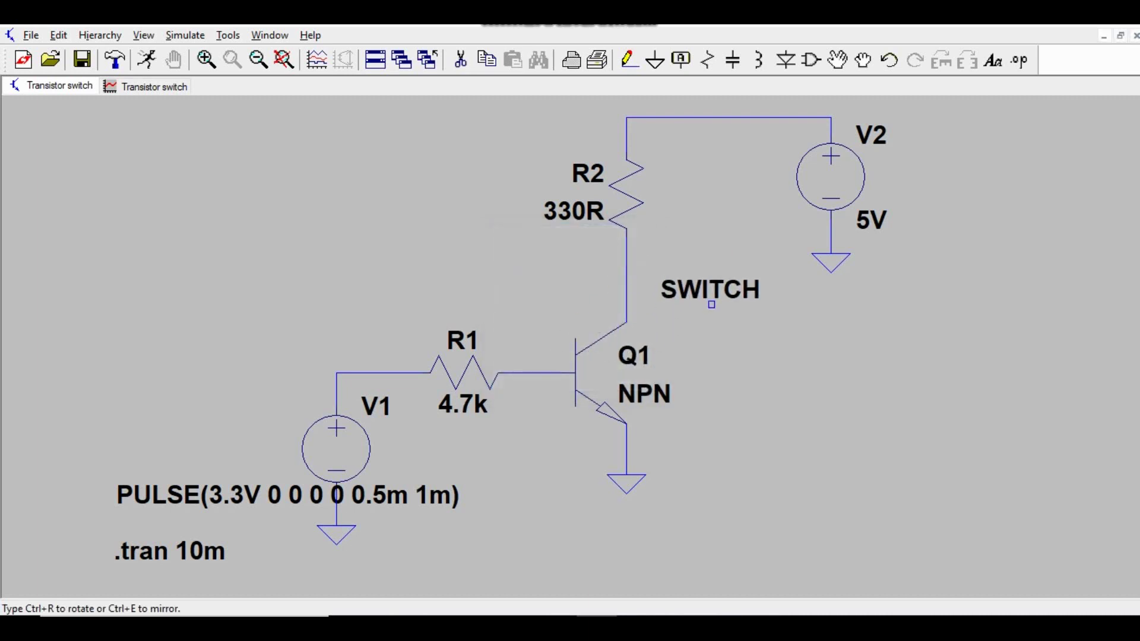
key("Escape")
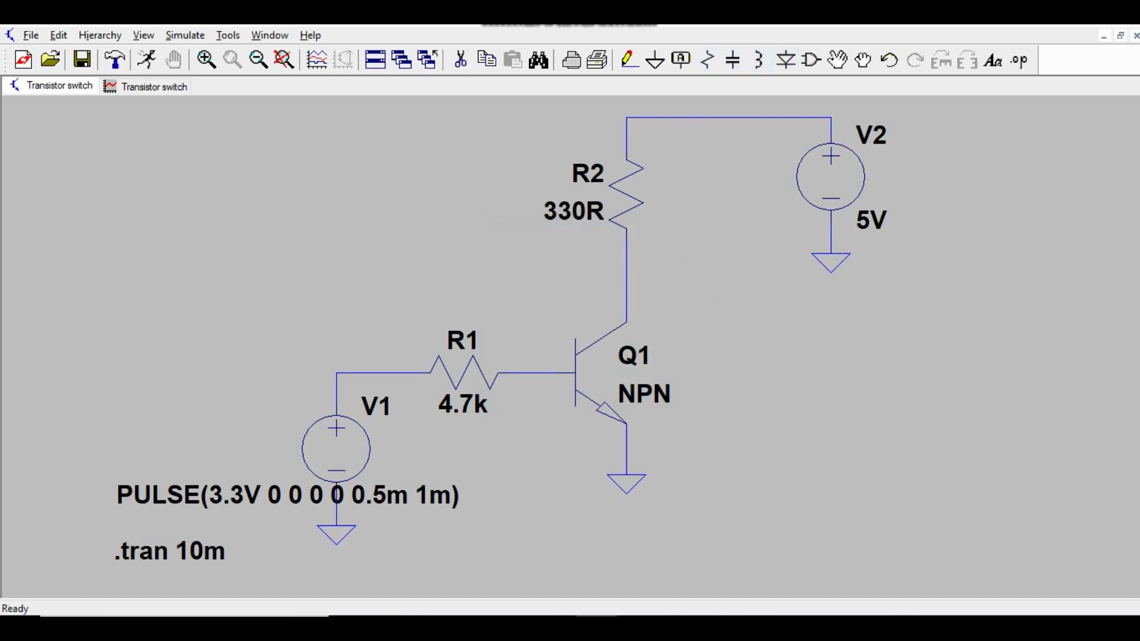
- Place an Output-type net label named SW on the collector wire
key("F4")
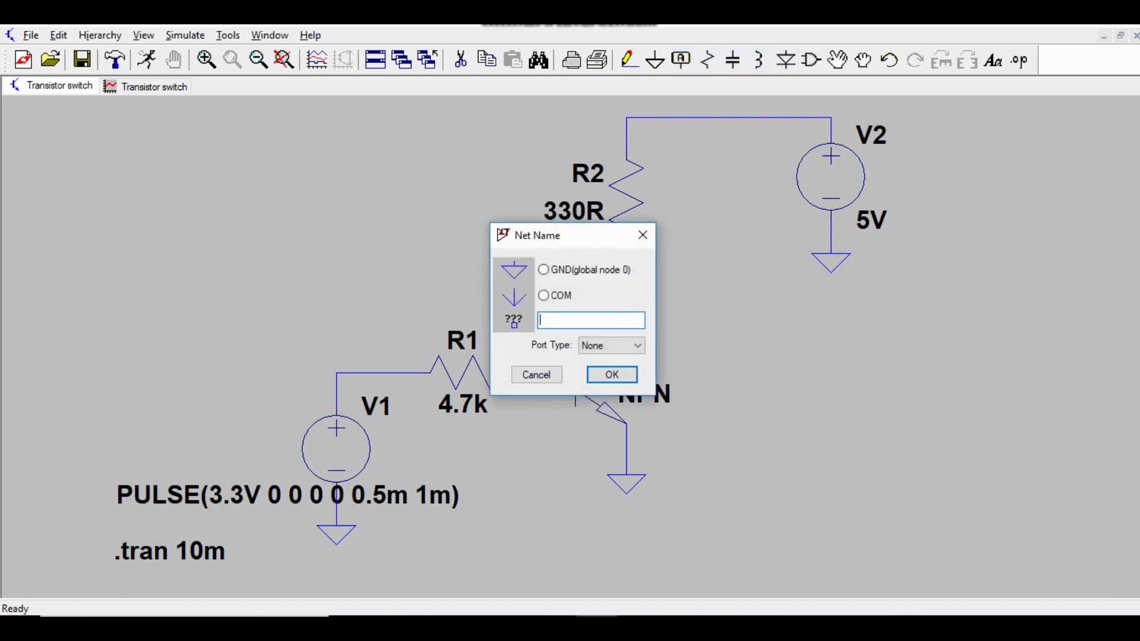
key("Tab")
key("alt+Down")
key("Down")
key("Down")
key("Return")
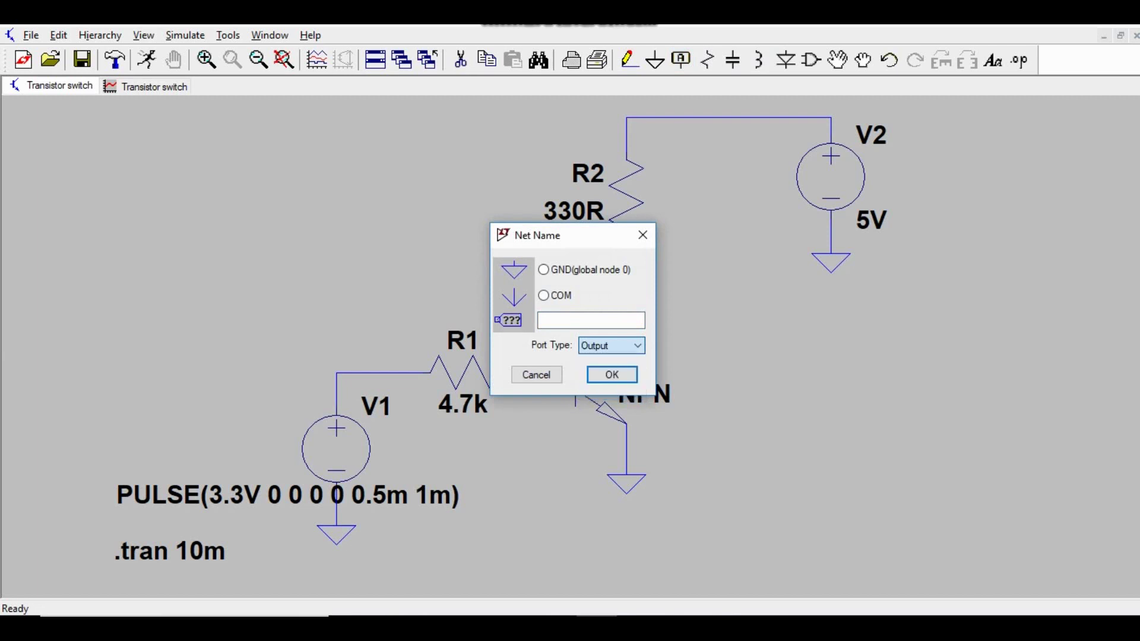
left_click(591, 321)
type("SW")
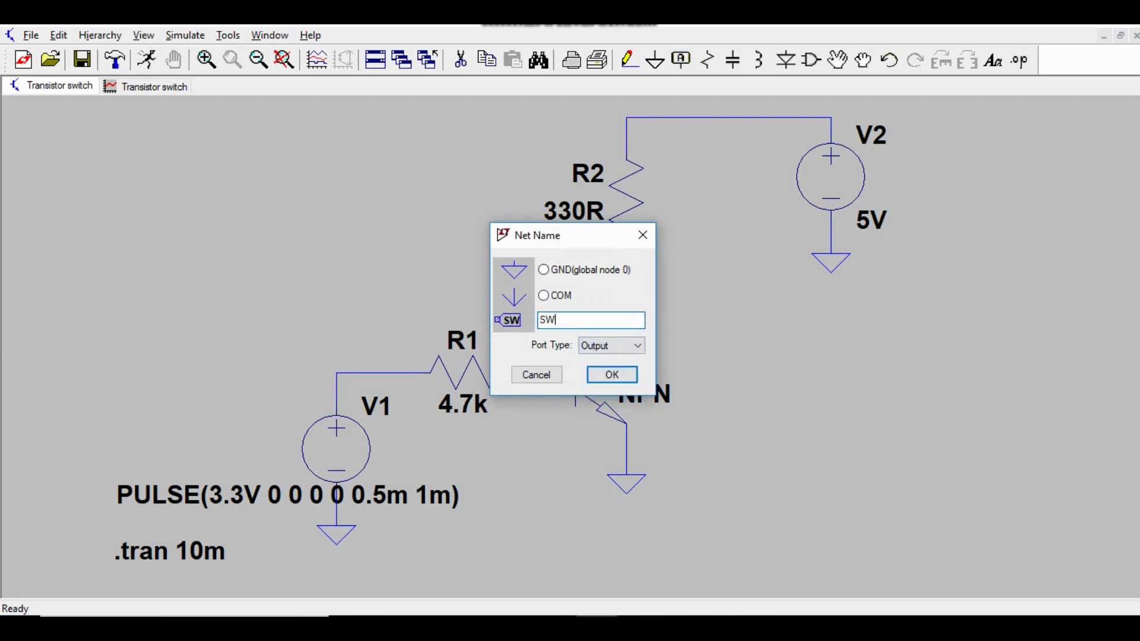
key("Return")
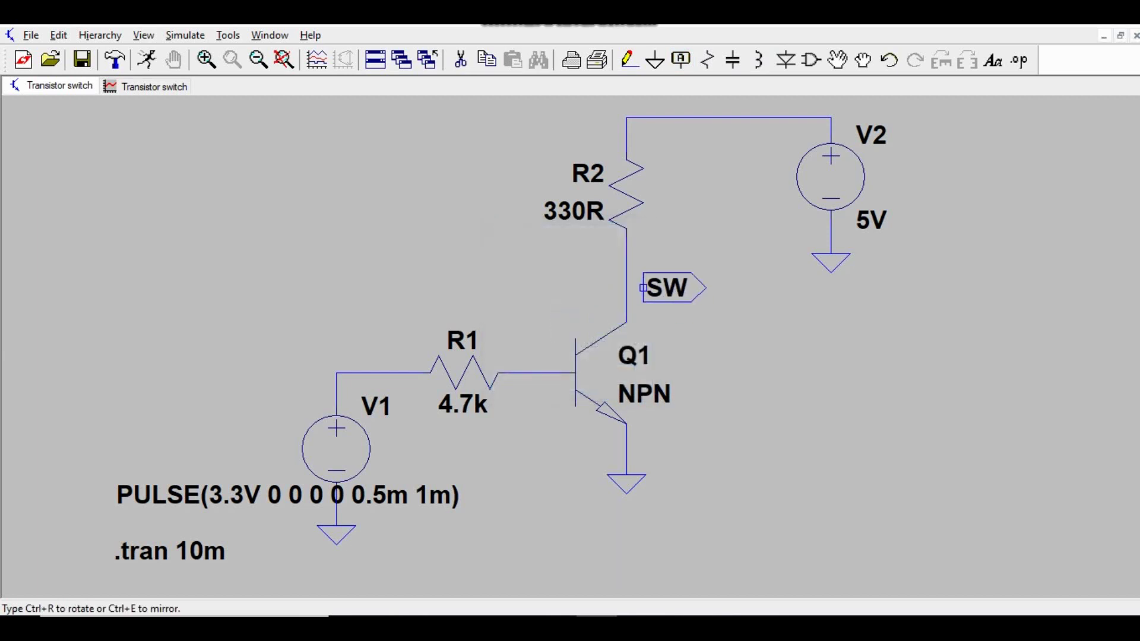
left_click(627, 270)
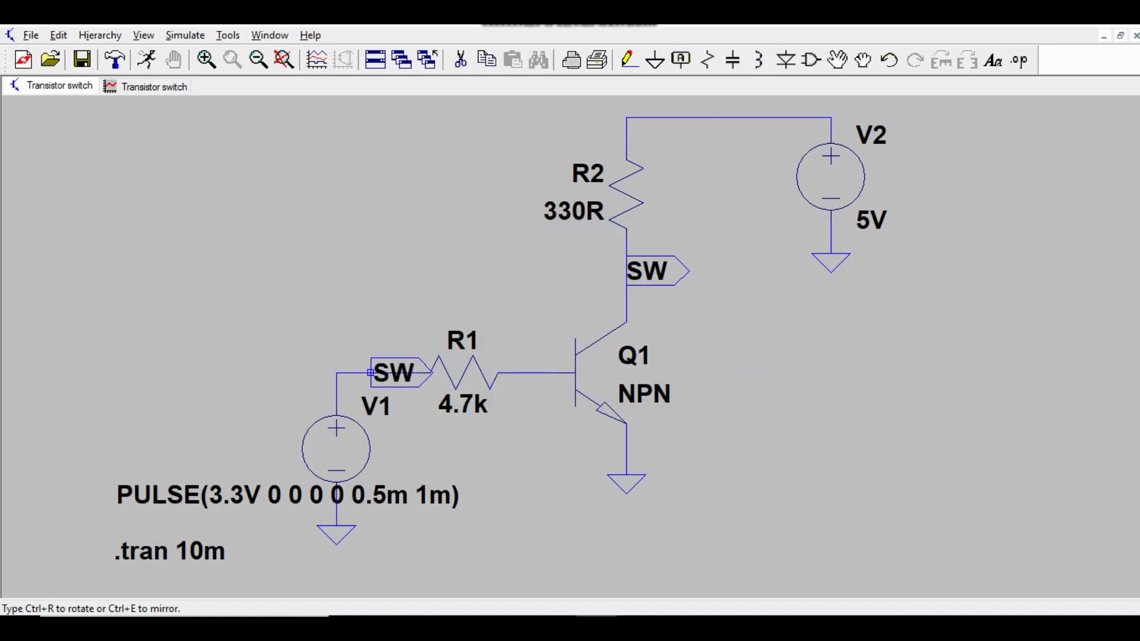
- Place a rotated label on the wire above V1 and rename it Input
key("ctrl+r")
key("ctrl+r")
key("ctrl+r")
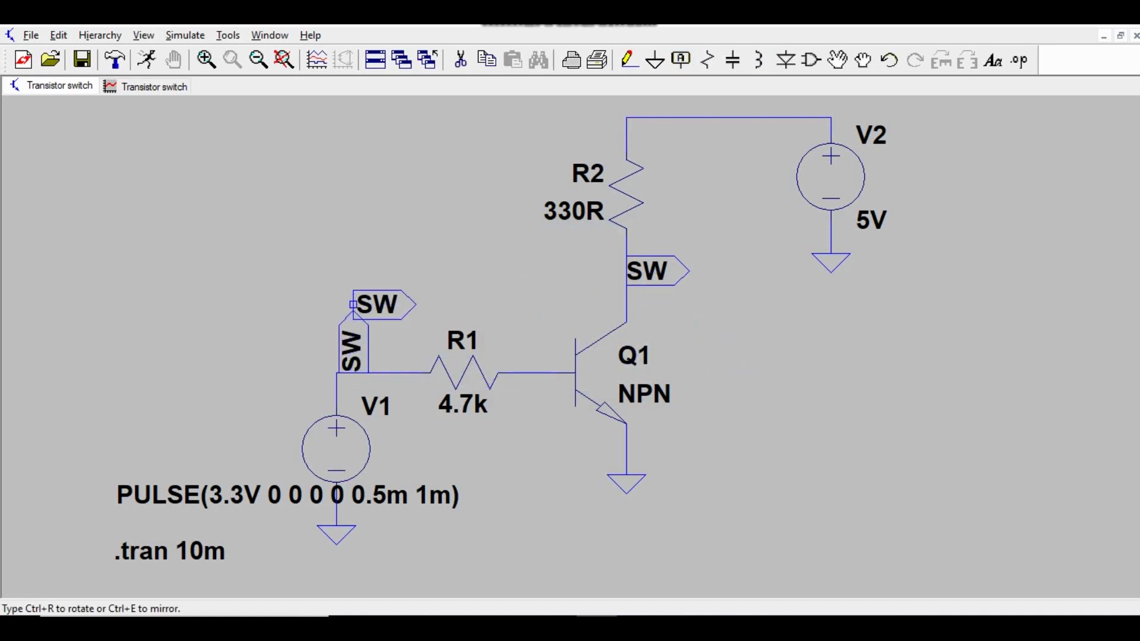
left_click(353, 373)
right_click(354, 373)
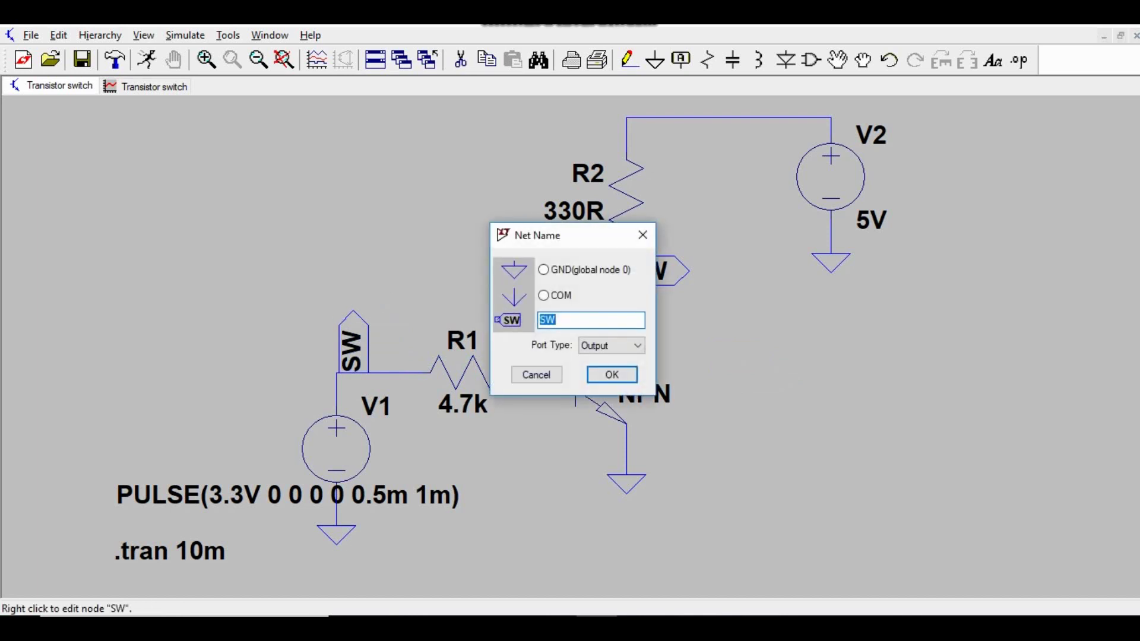
key("BackSpace")
type("Input")
key("Return")
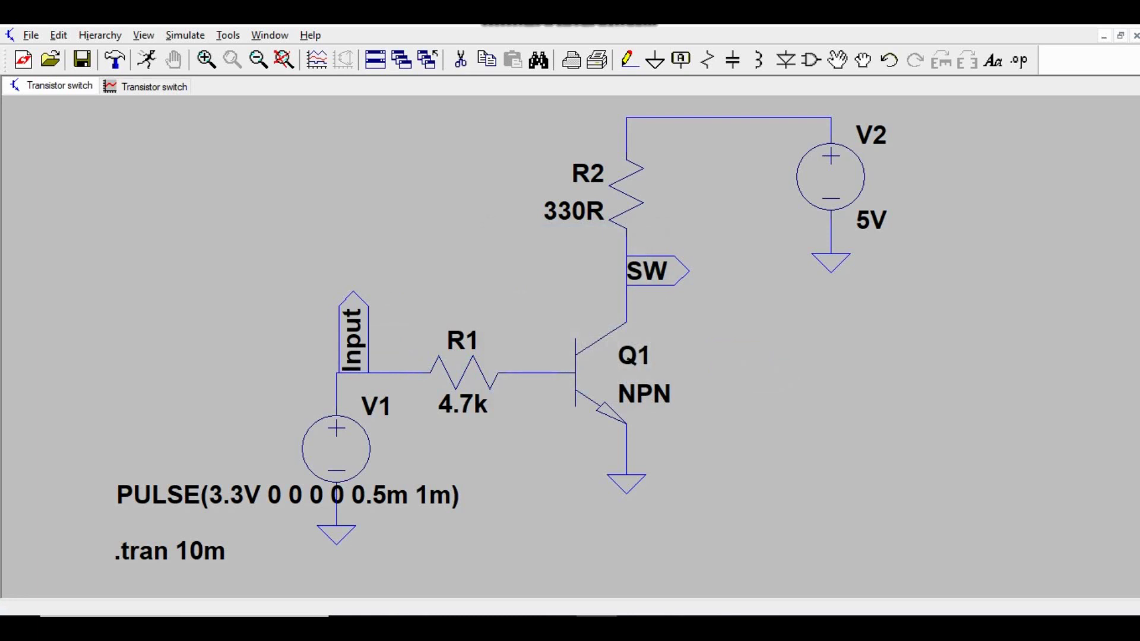
- Close the old waveform plot window
key("ctrl+F6")
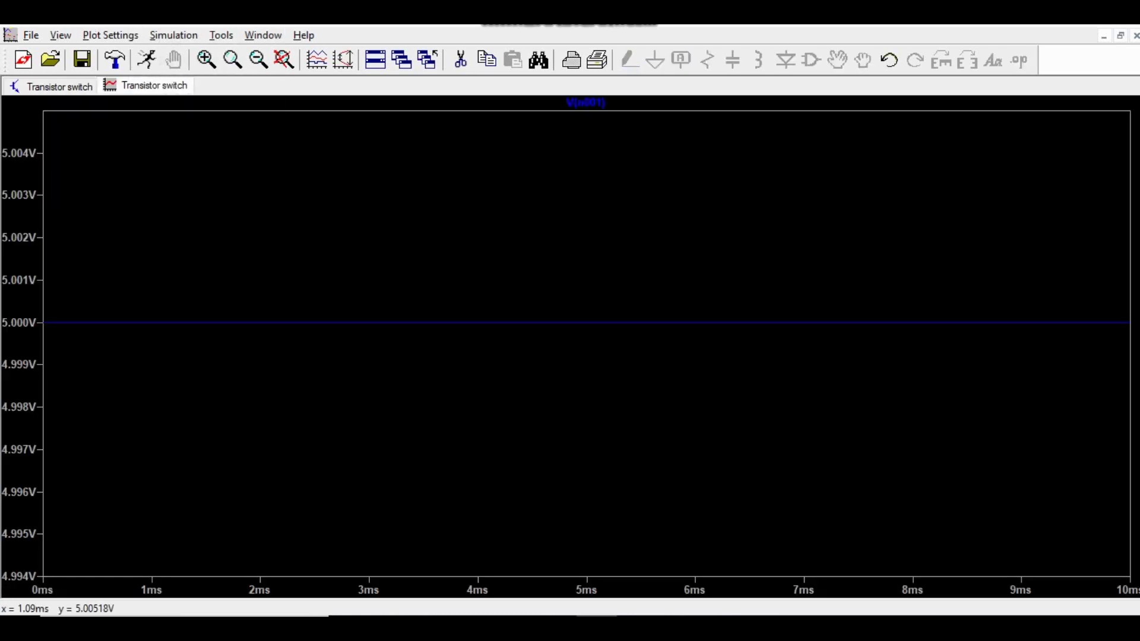
key("alt+minus")
key("c")
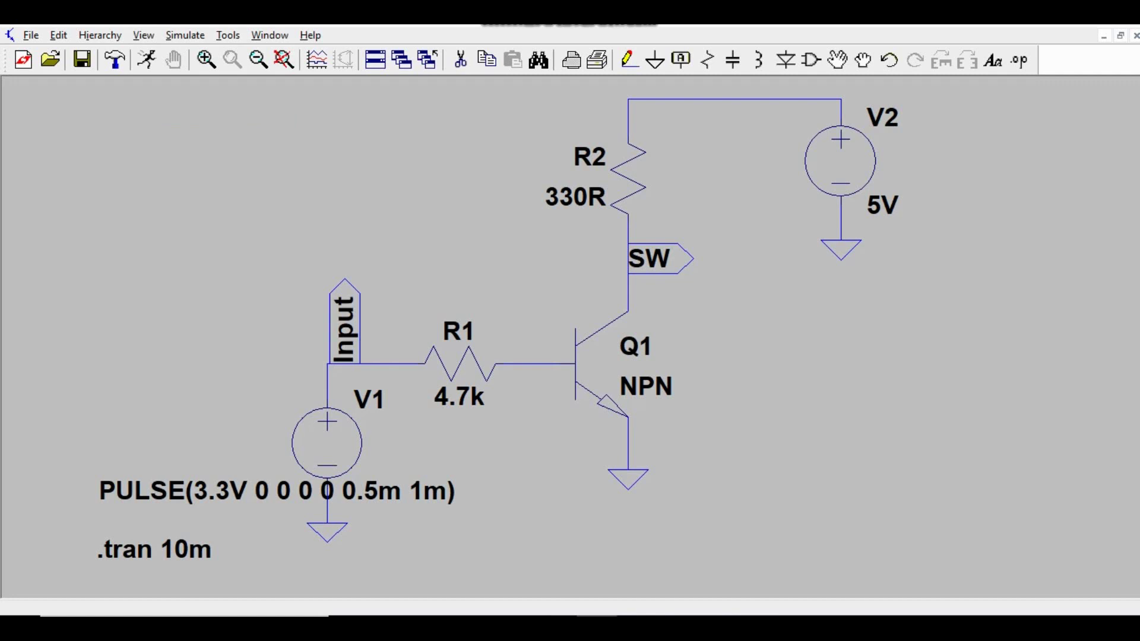
- Rerun the simulation and plot V(input) and V(sw)
left_click(146, 59)
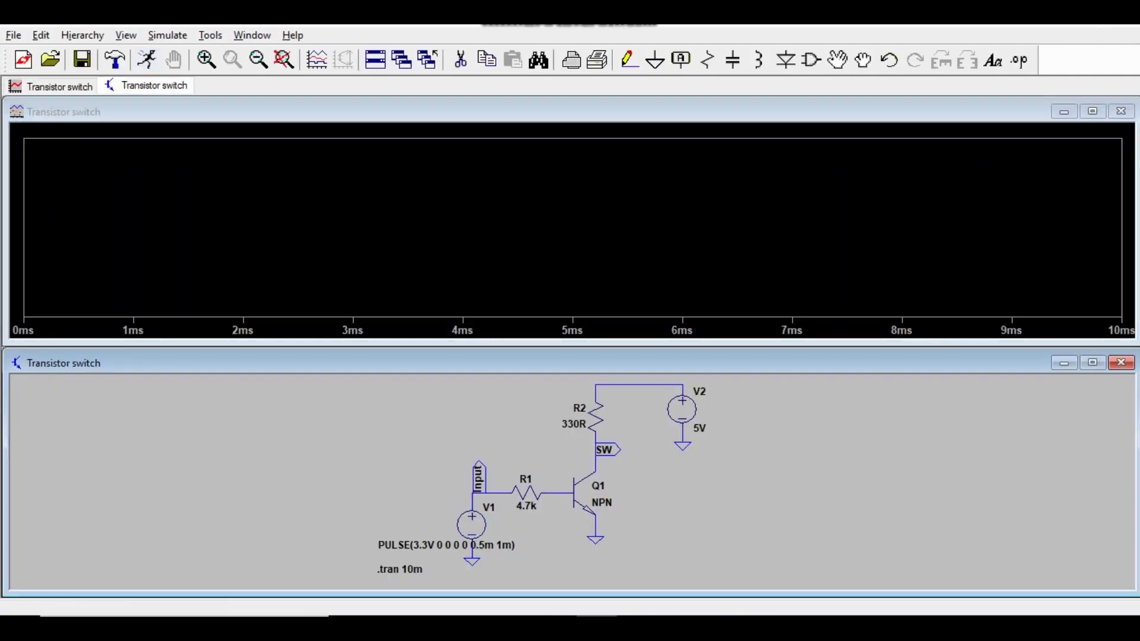
left_click(478, 473)
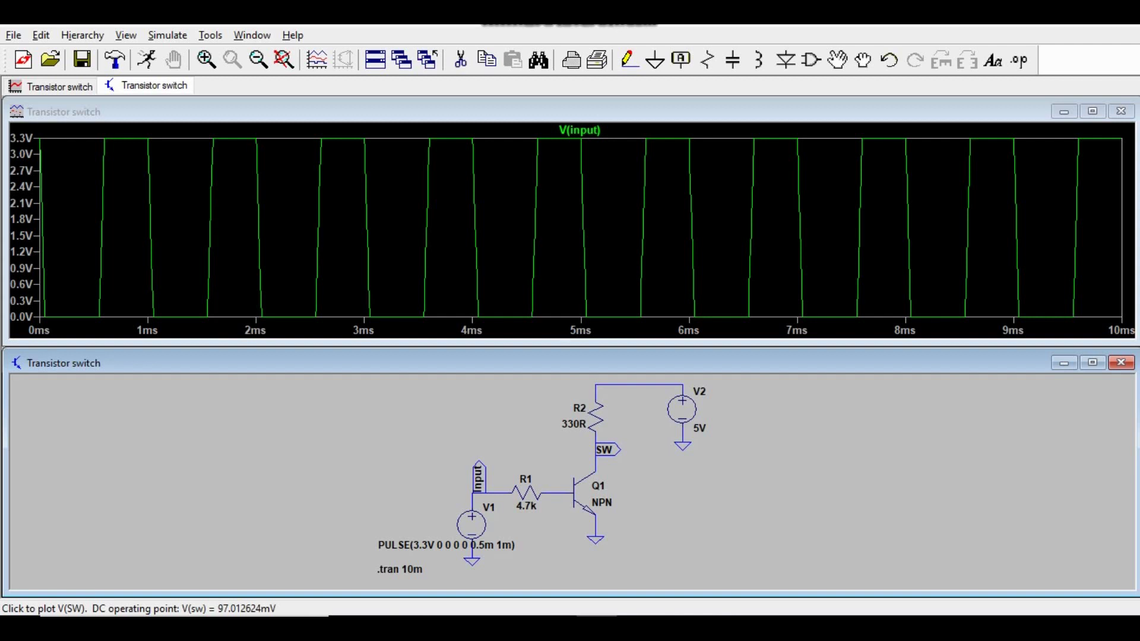
left_click(603, 449)
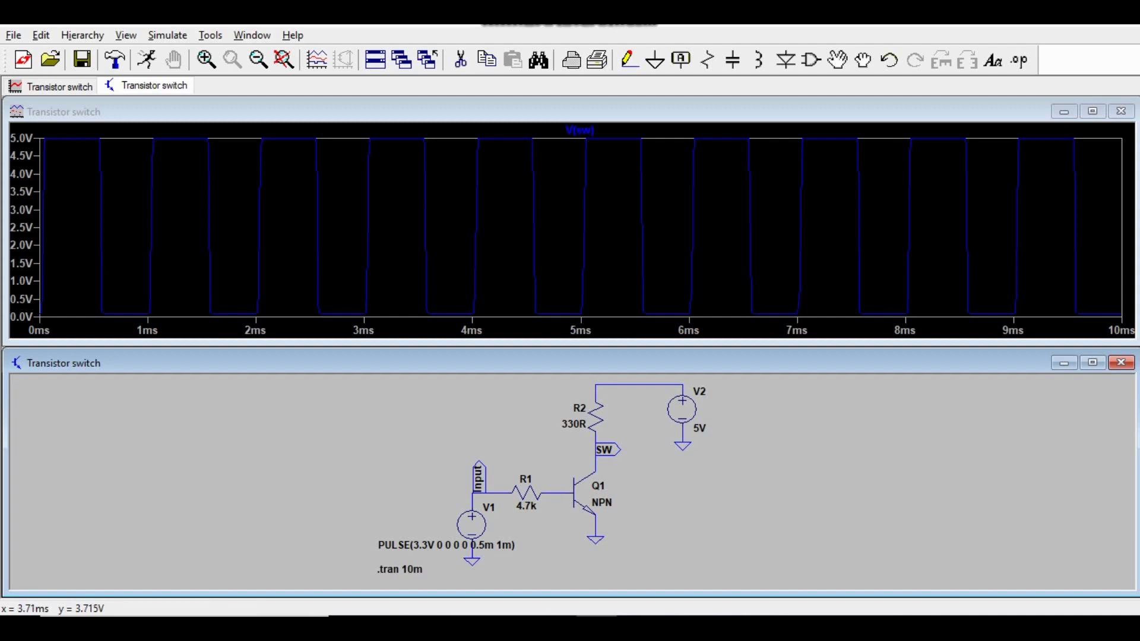
right_click(441, 183)
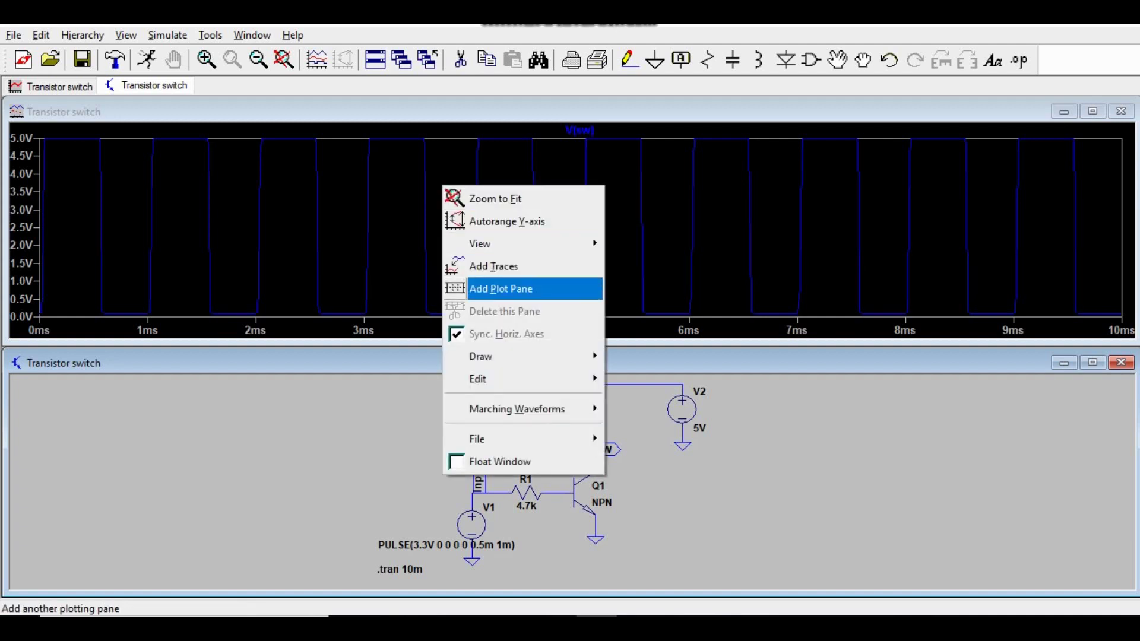
- Add a second pane with V(input) below and V(sw) above, and maximize the plot
left_click(500, 288)
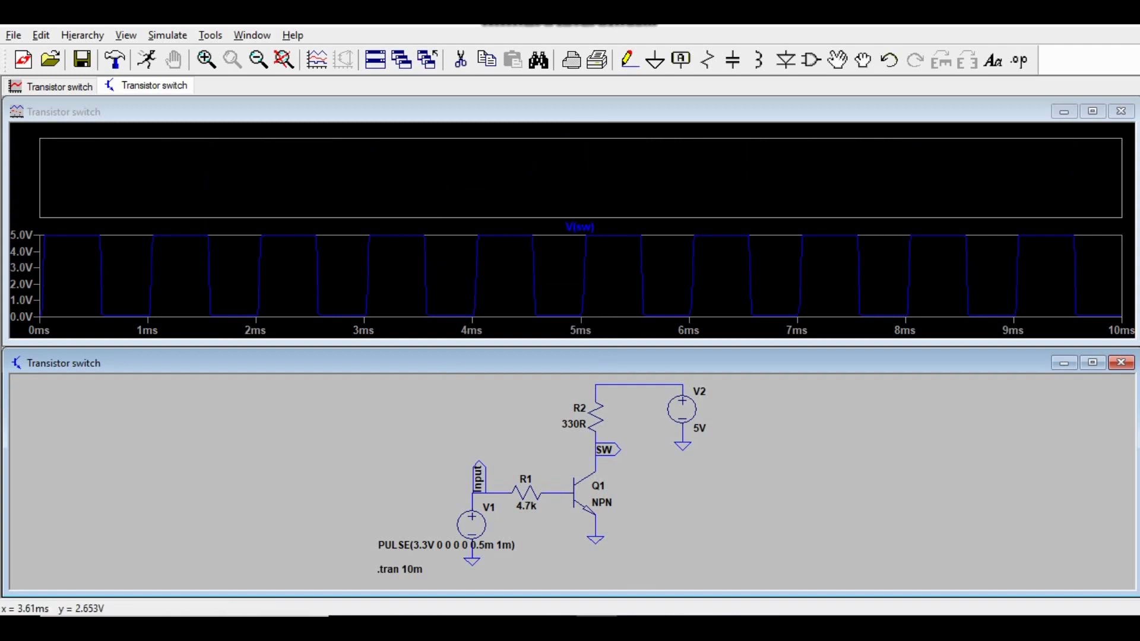
left_click(480, 475)
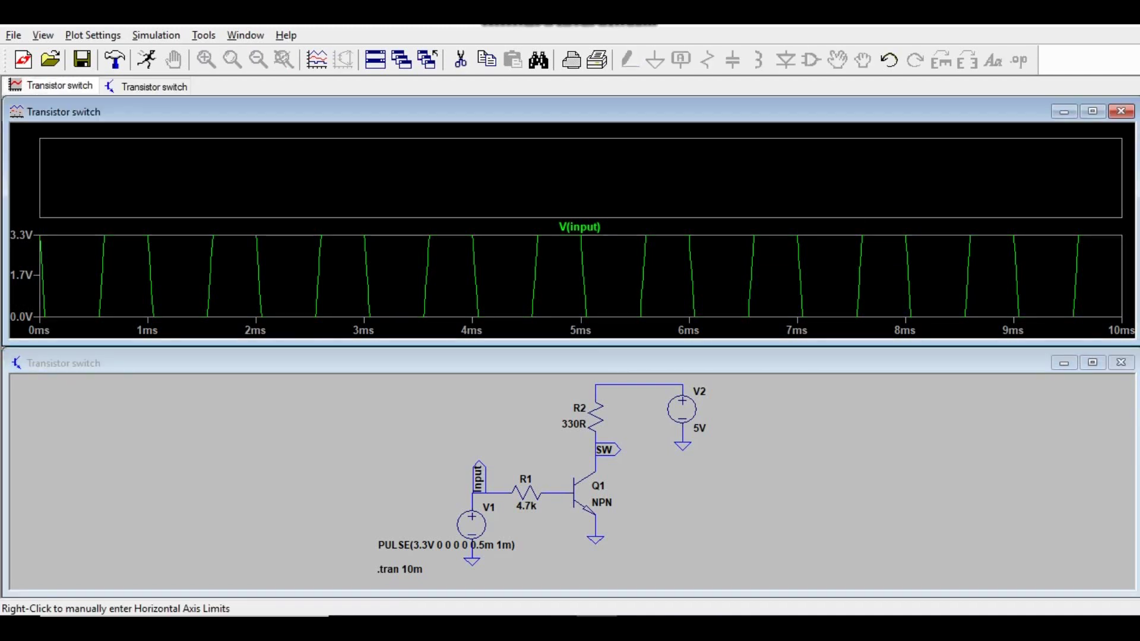
left_click(595, 454)
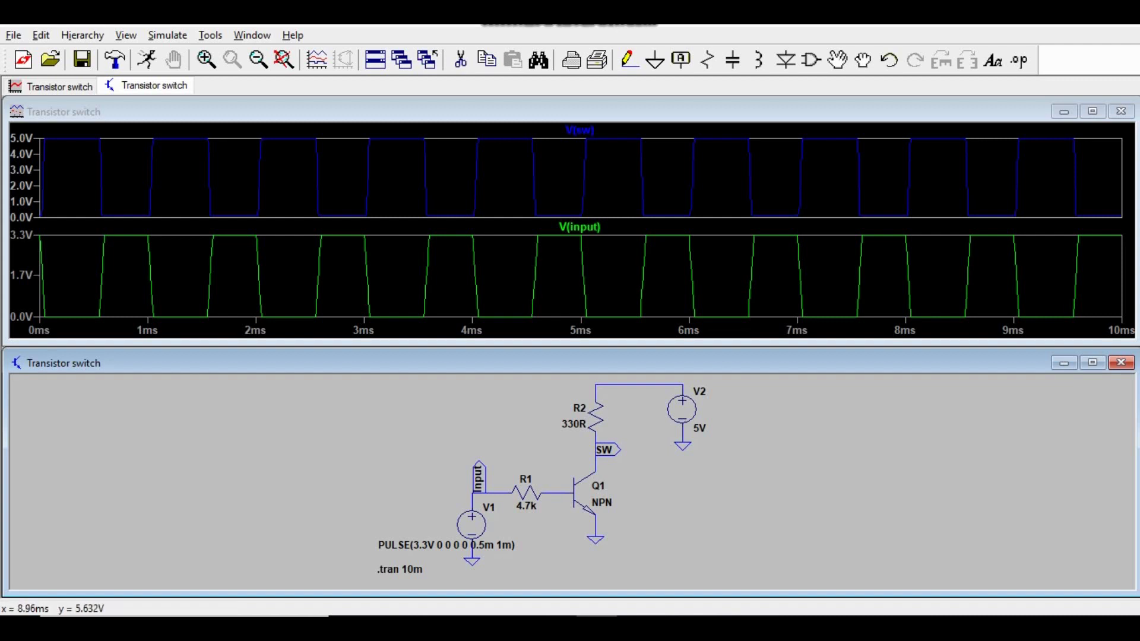
left_click(1092, 112)
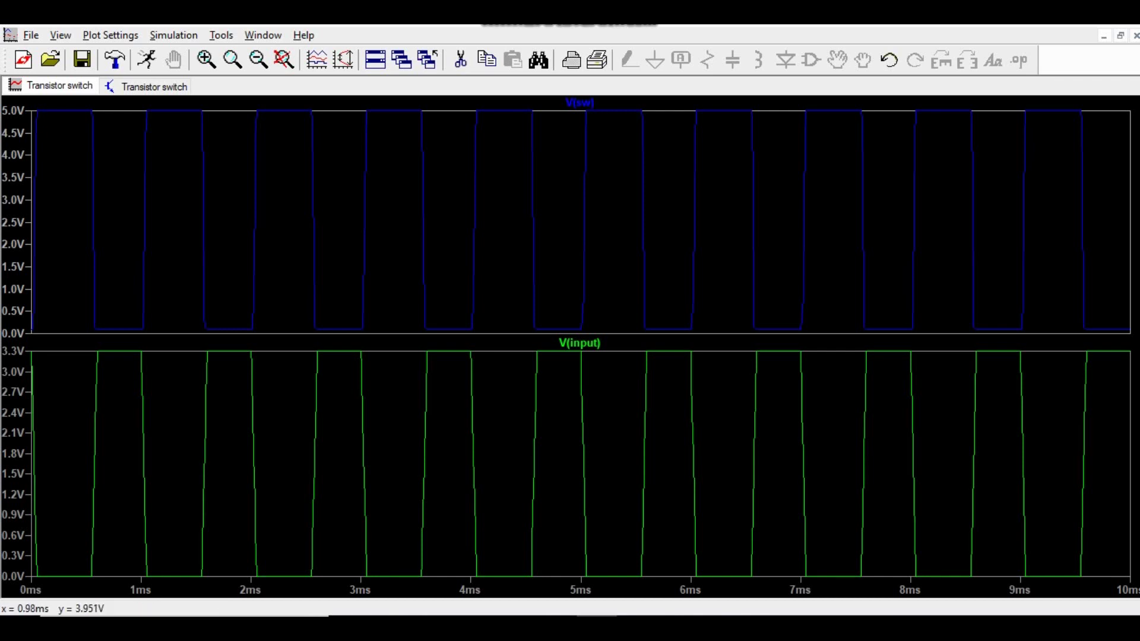
right_click(152, 87)
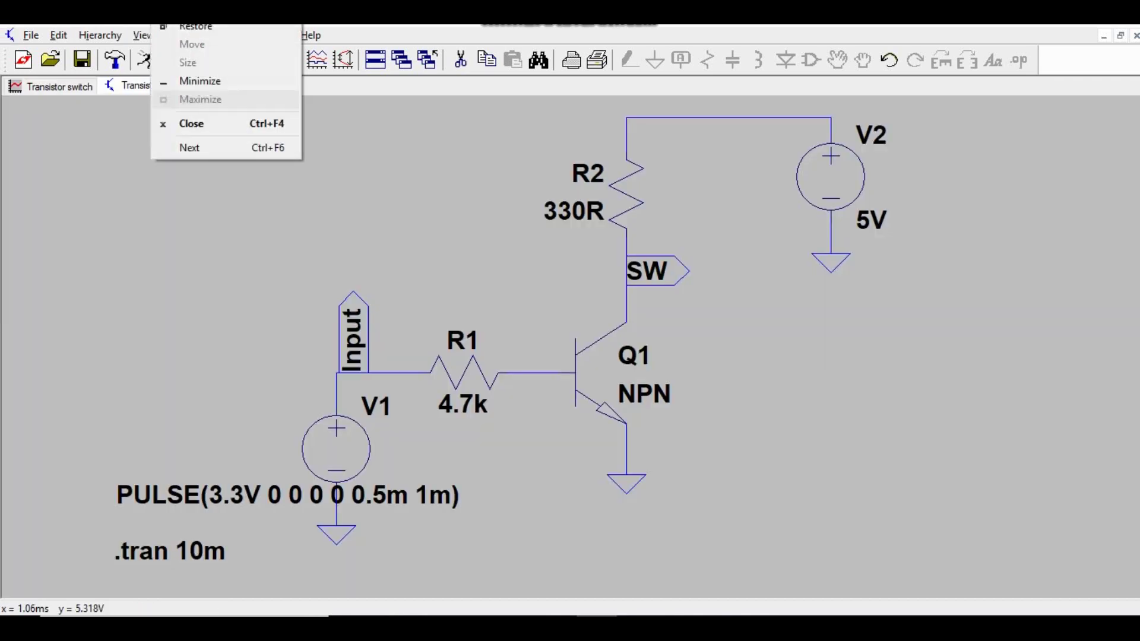